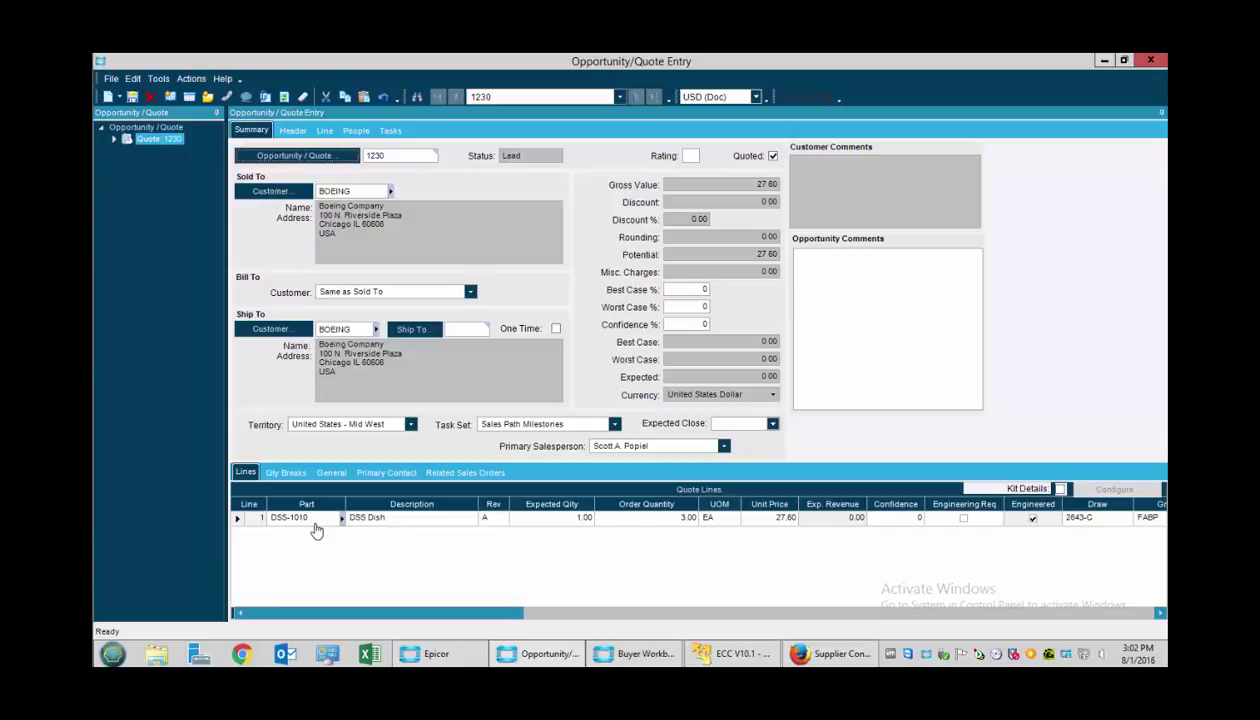
# In the quote line's Mfg Details, select material 50 BS-15000 with Purchase Direct and RFQ Needed.
pyautogui.click(326, 131)
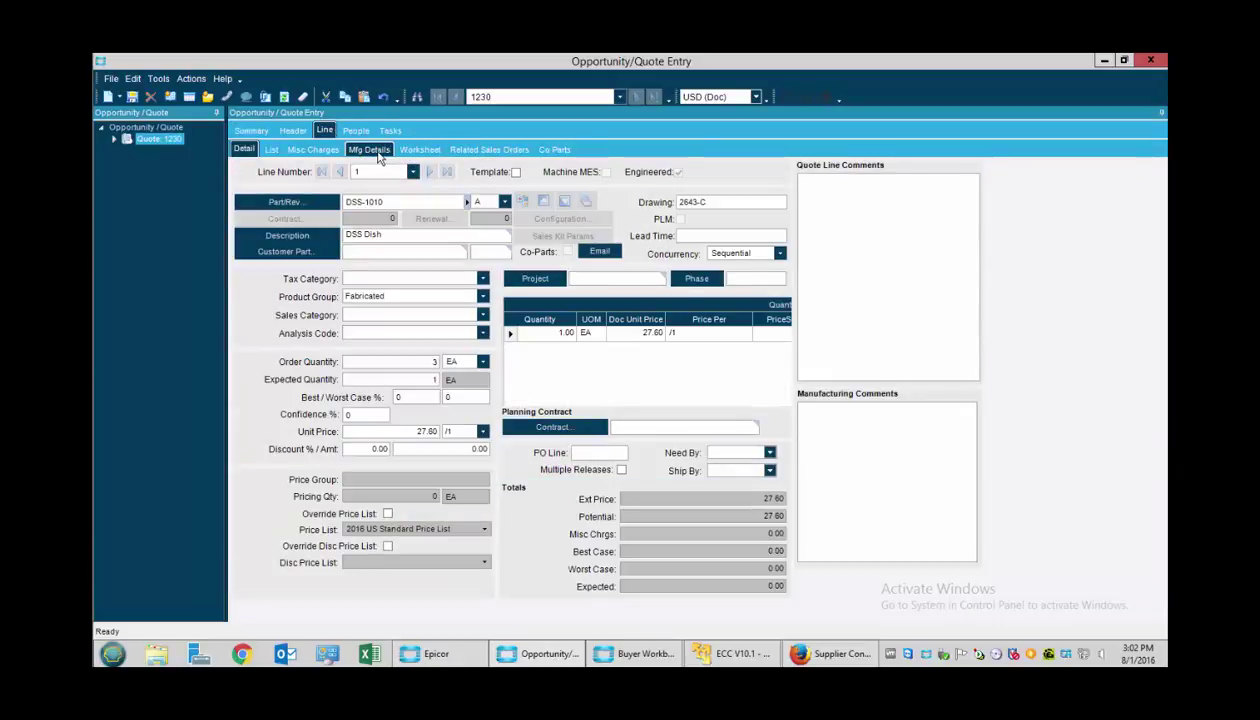
pyautogui.click(369, 149)
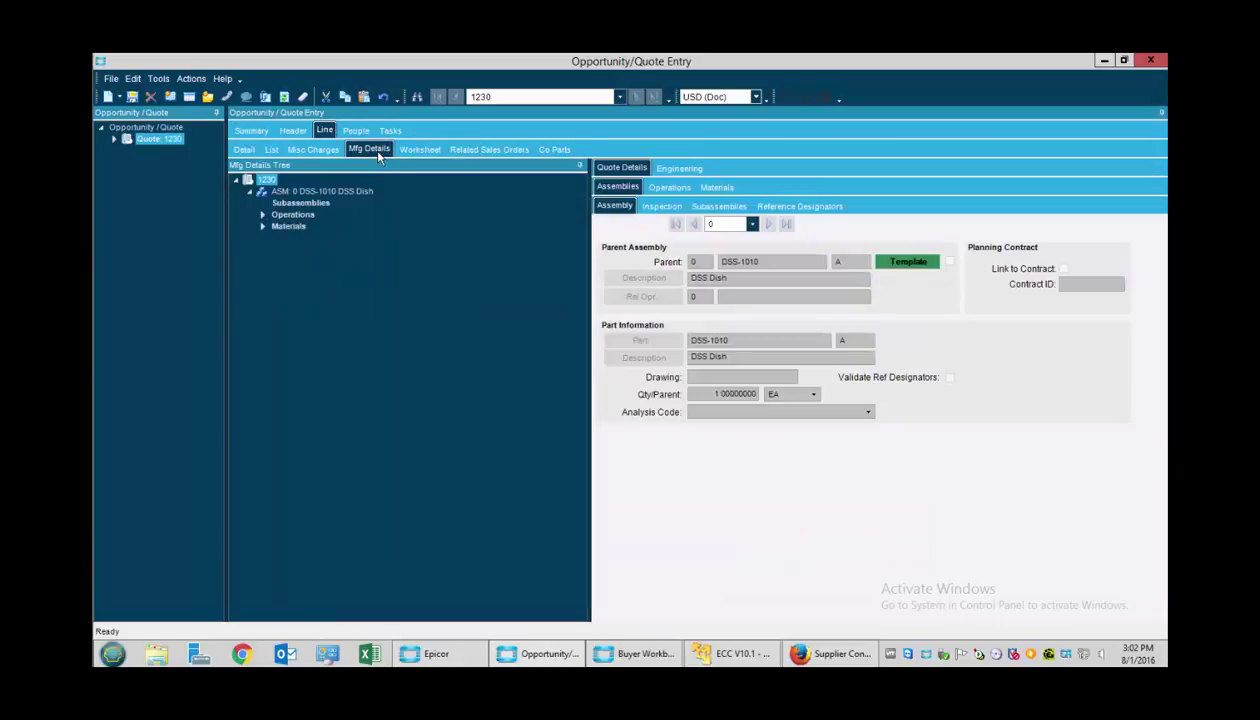
pyautogui.click(261, 225)
pyautogui.click(326, 240)
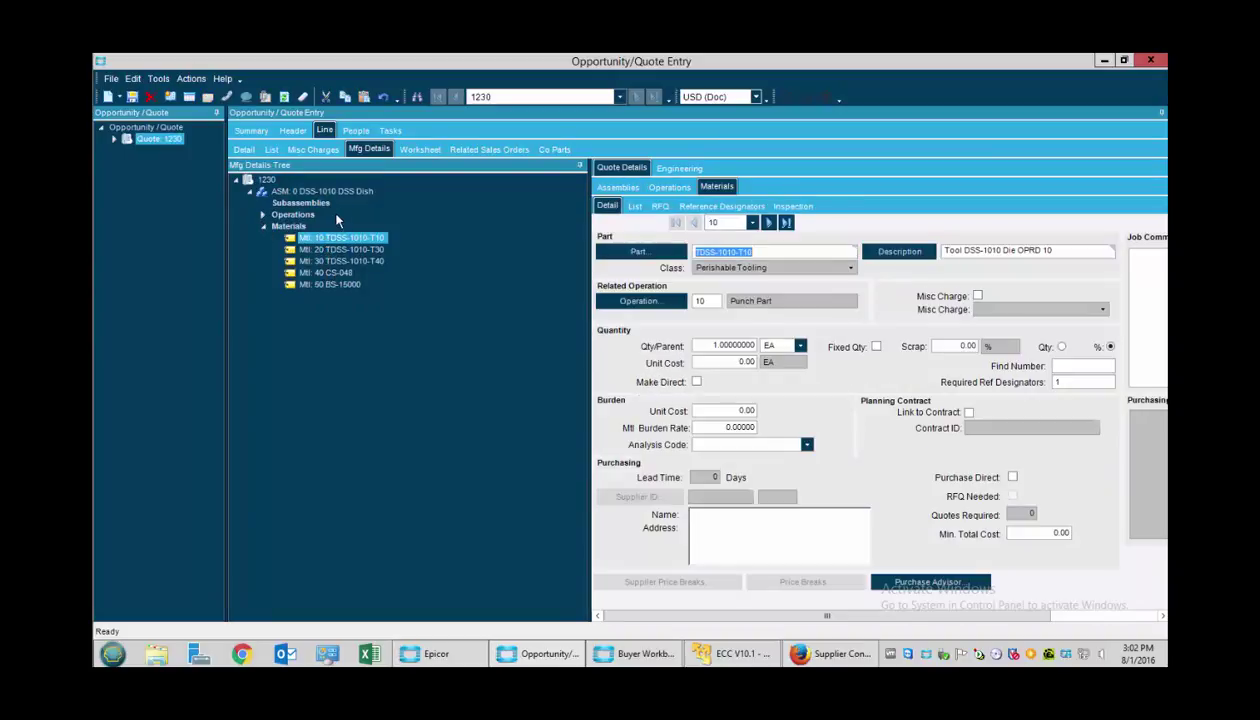
pyautogui.click(312, 284)
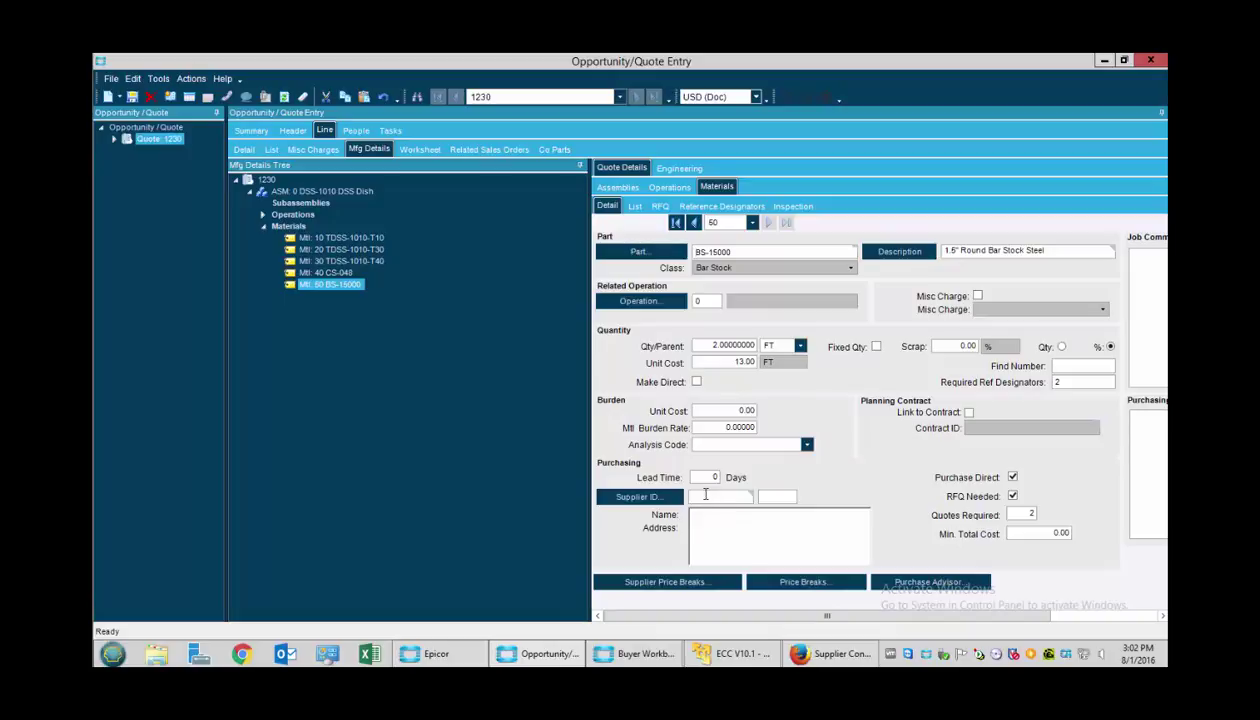
pyautogui.click(1012, 496)
pyautogui.moveTo(589, 465); pyautogui.dragTo(497, 460)
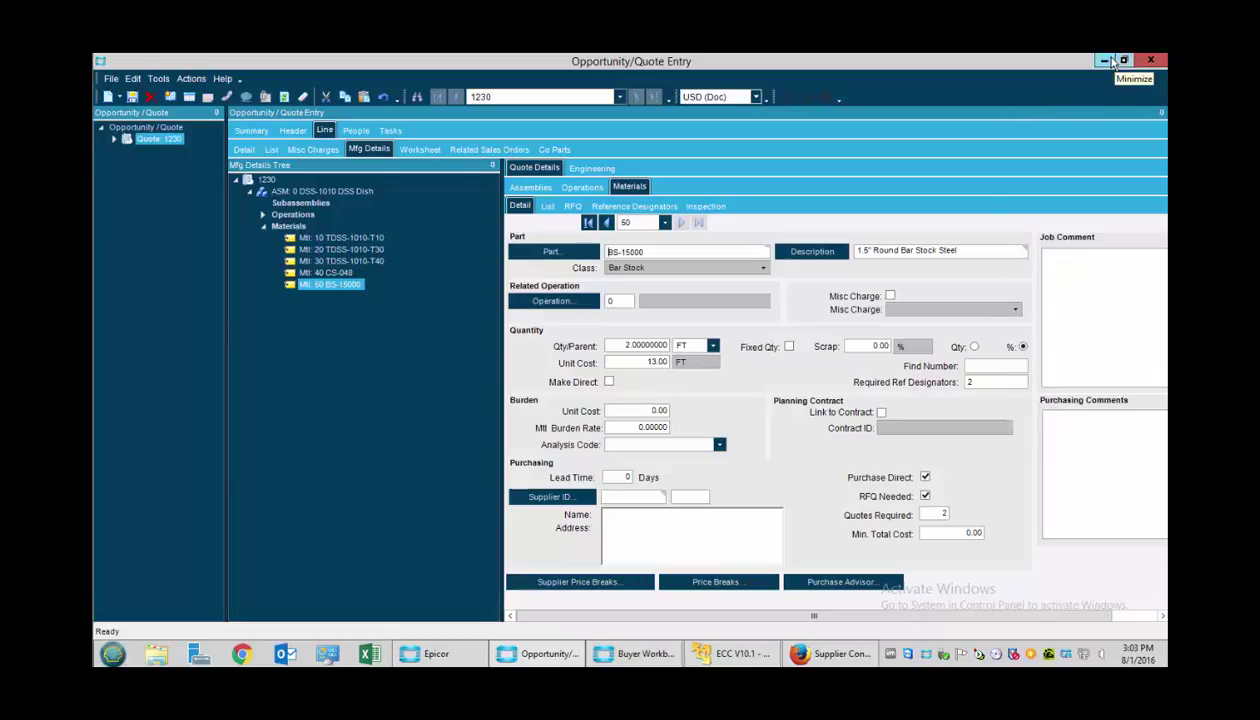
# Minimize Quote Entry and list the buyer's BS-15000 POs due today from SAMP and ABCM.
pyautogui.click(1103, 61)
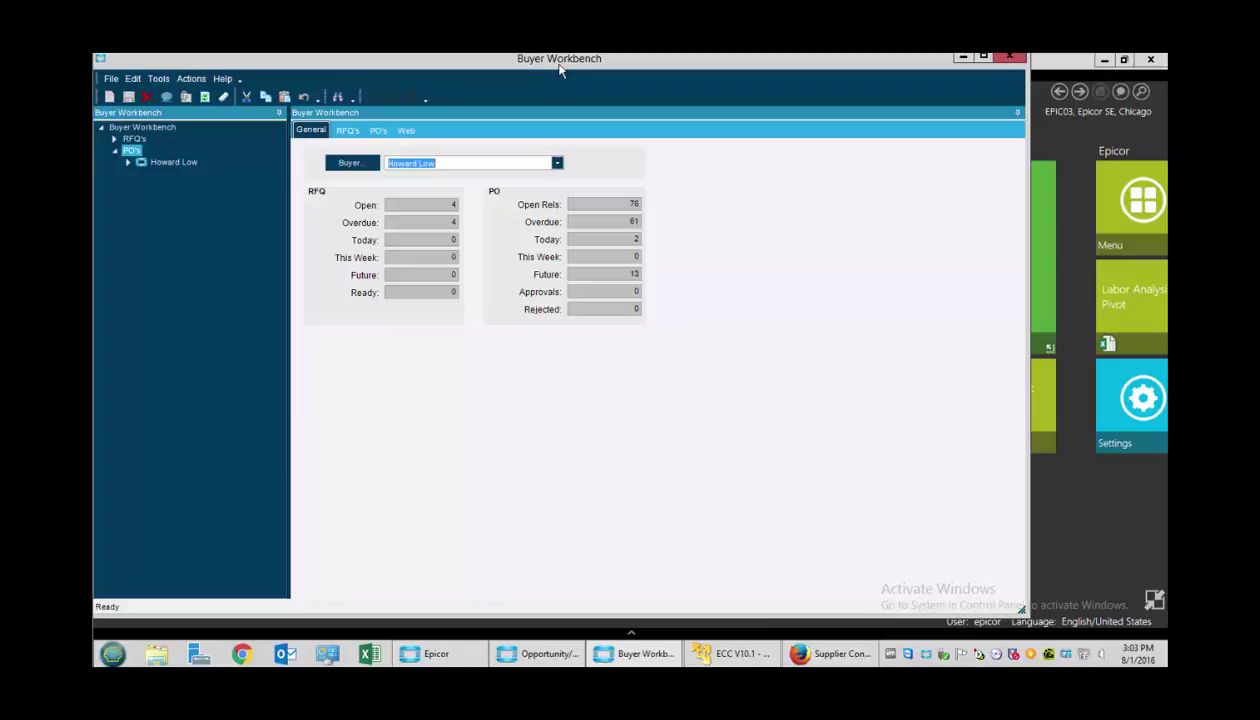
pyautogui.moveTo(573, 70); pyautogui.dragTo(597, 78)
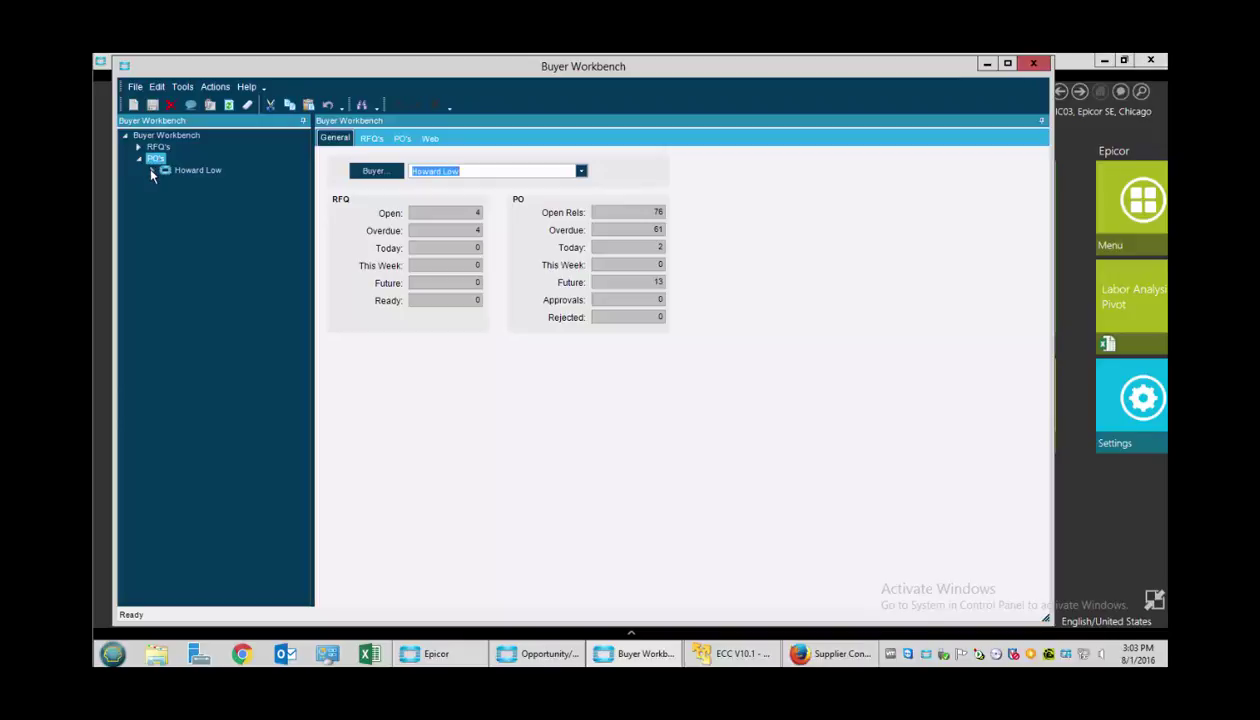
pyautogui.click(152, 171)
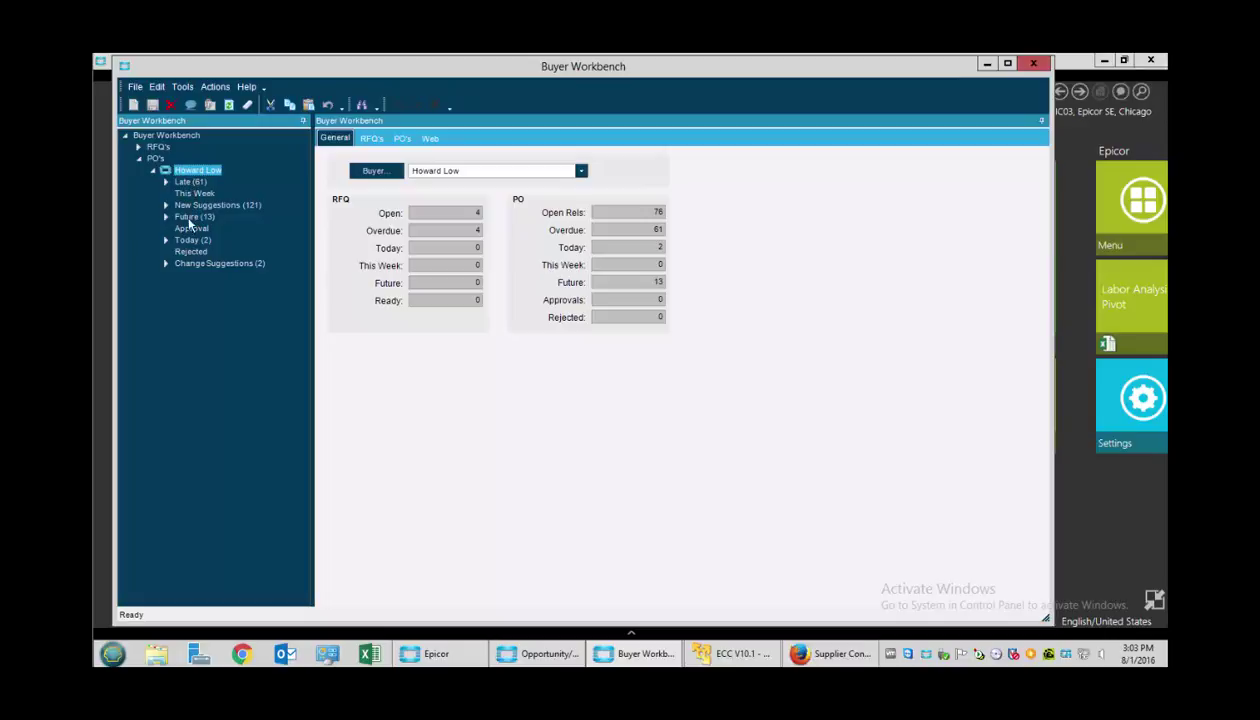
pyautogui.click(189, 242)
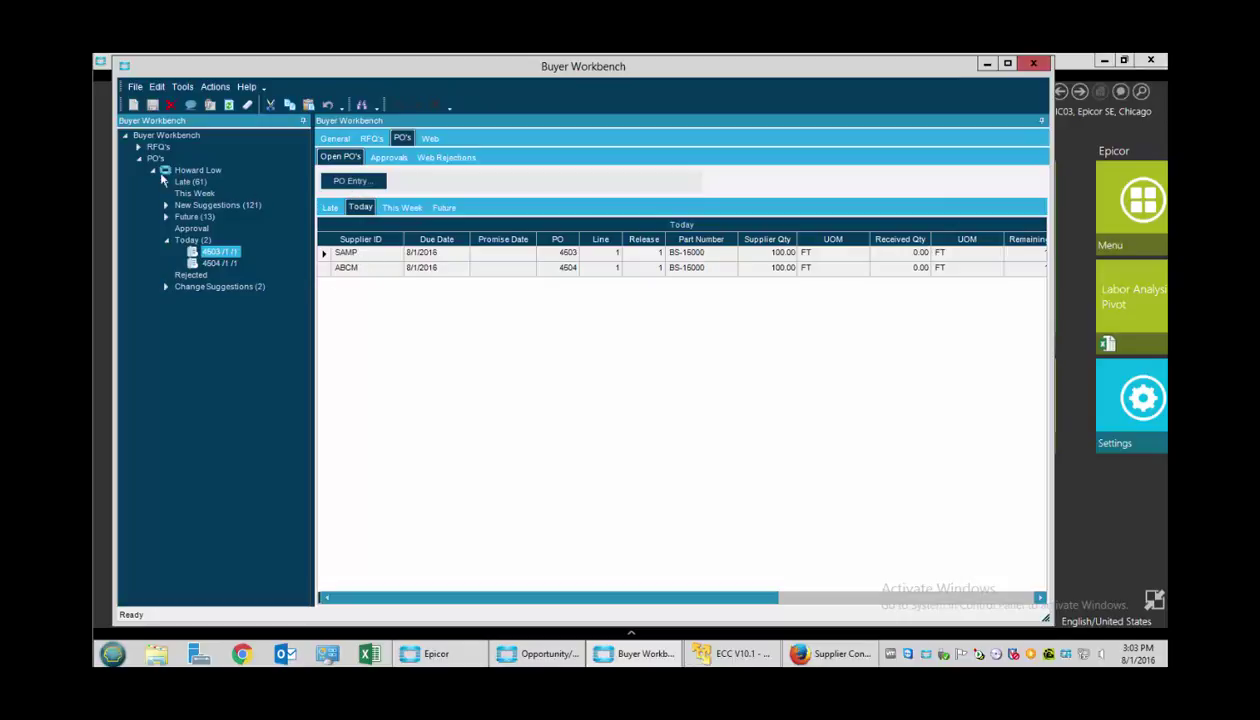
# Collapse the PO branch and list the buyer's pending RFQ suggestions.
pyautogui.click(139, 158)
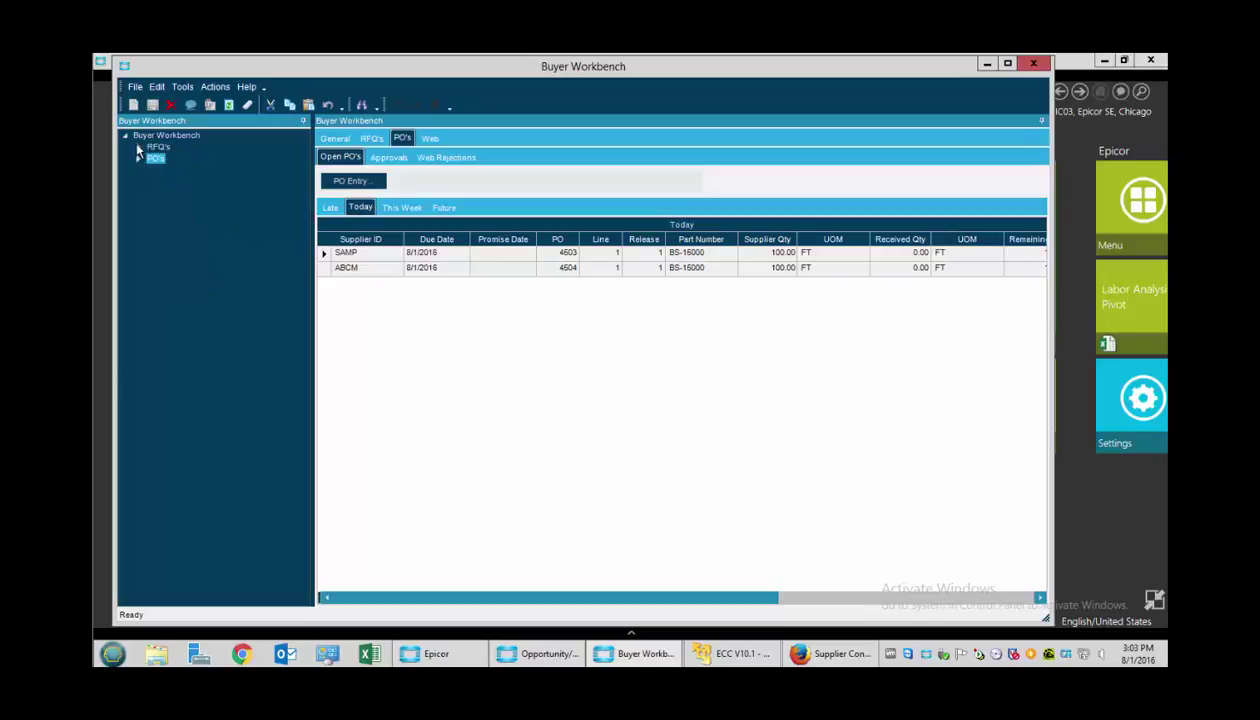
pyautogui.click(139, 147)
pyautogui.click(152, 160)
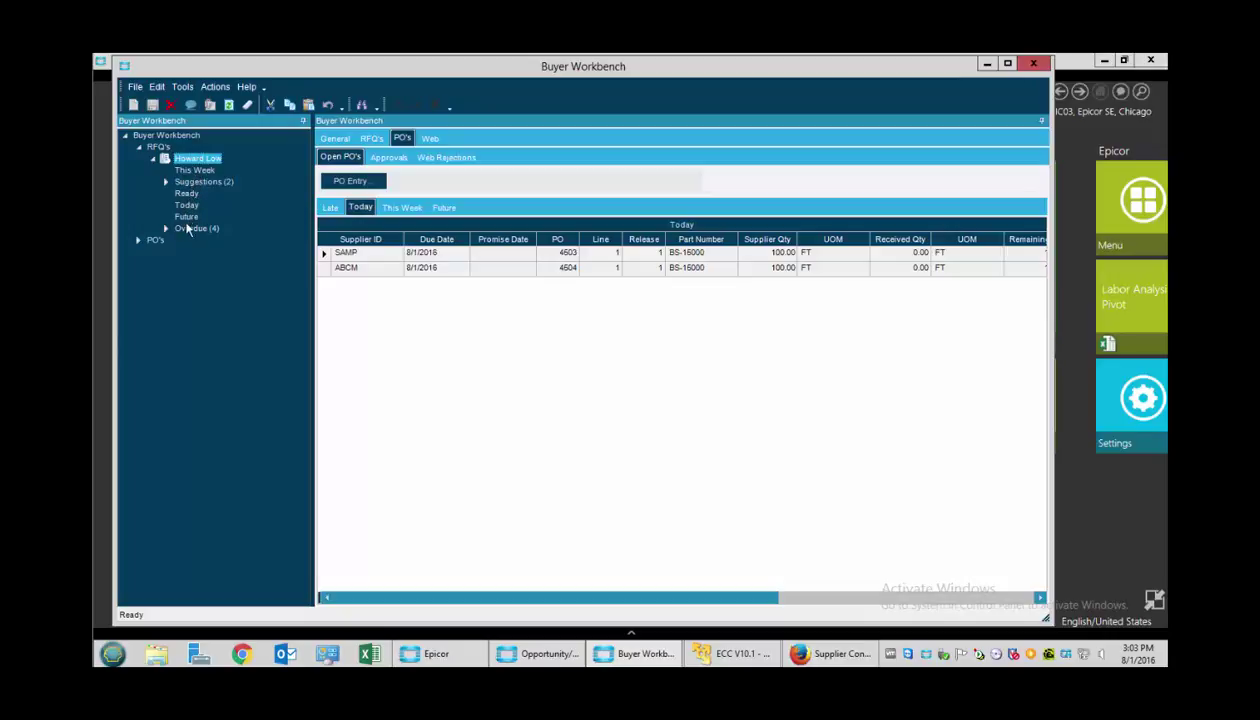
pyautogui.click(199, 183)
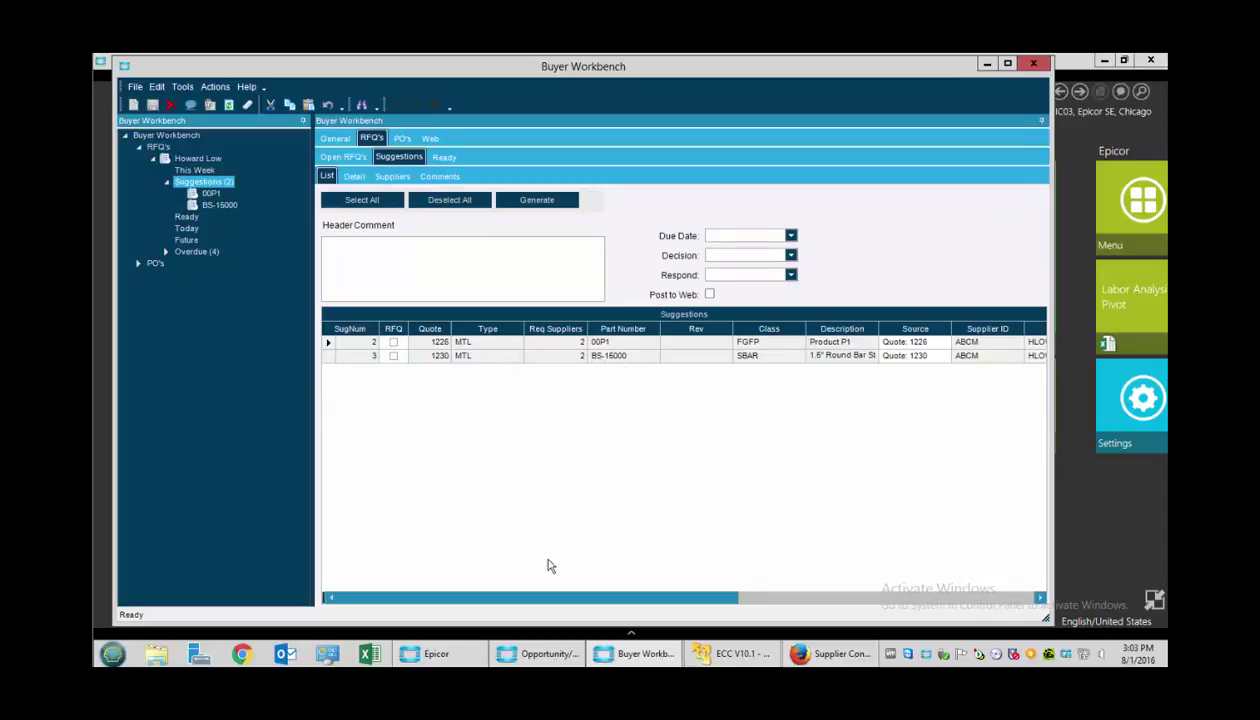
# Flag suggestion 3, BS-15000 from quote 1230, for an RFQ.
pyautogui.click(538, 653)
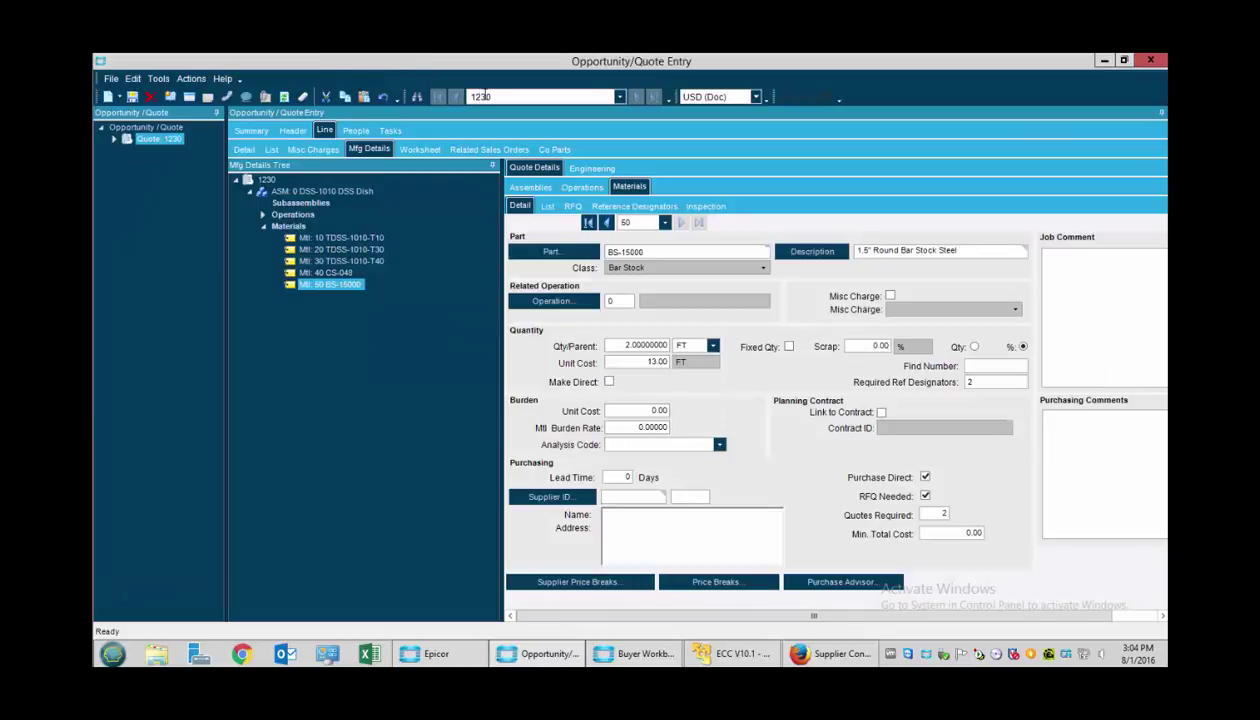
pyautogui.click(1104, 61)
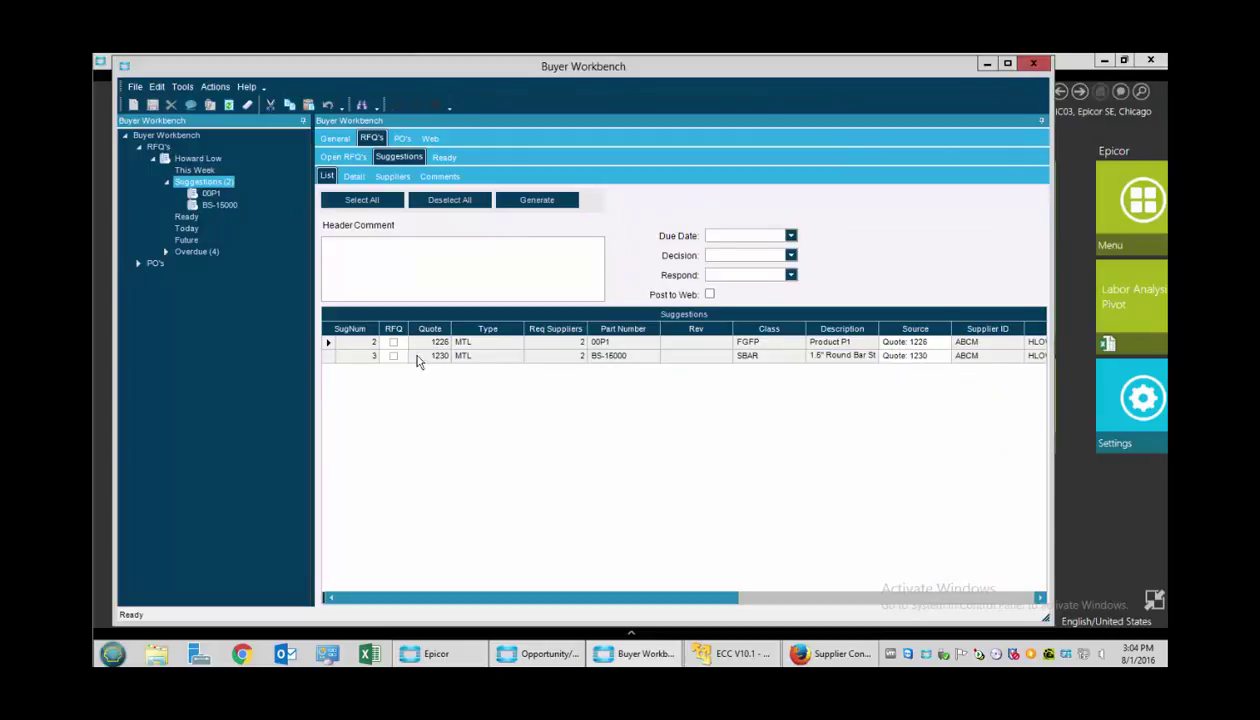
pyautogui.click(331, 358)
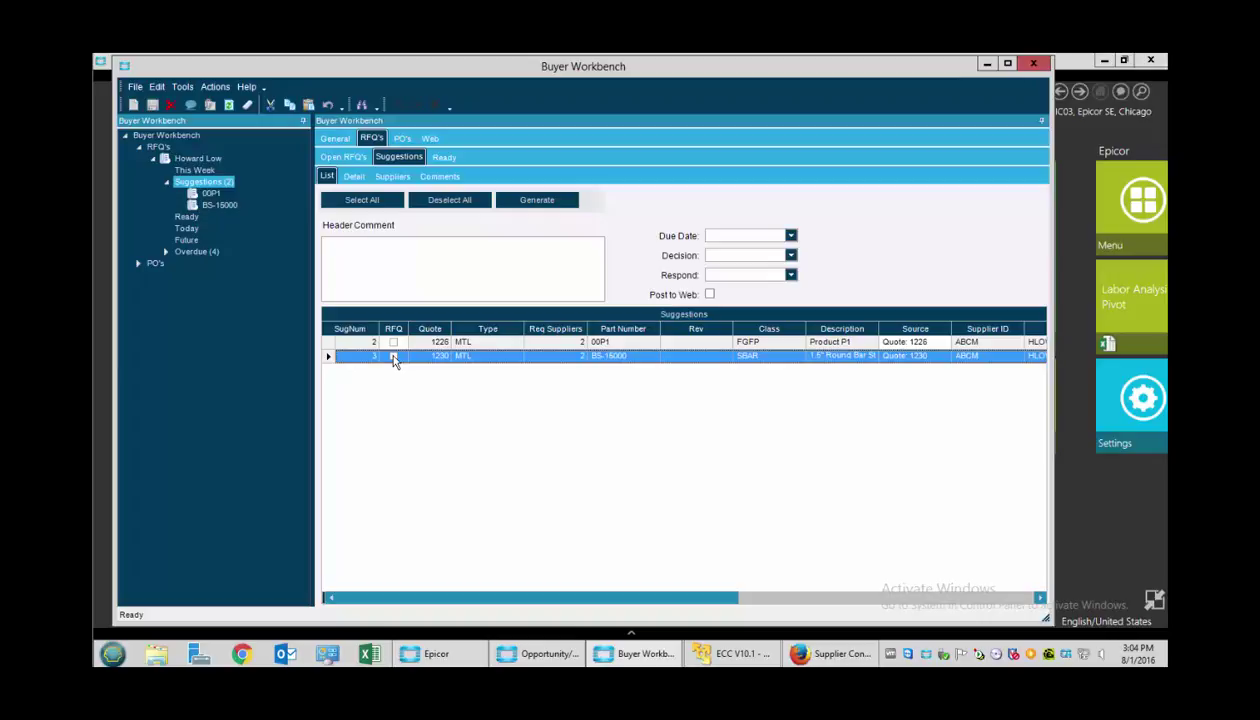
# Run the Supplier Wizard with all criteria to add Sampson Steel and ABC Metals.
pyautogui.click(405, 178)
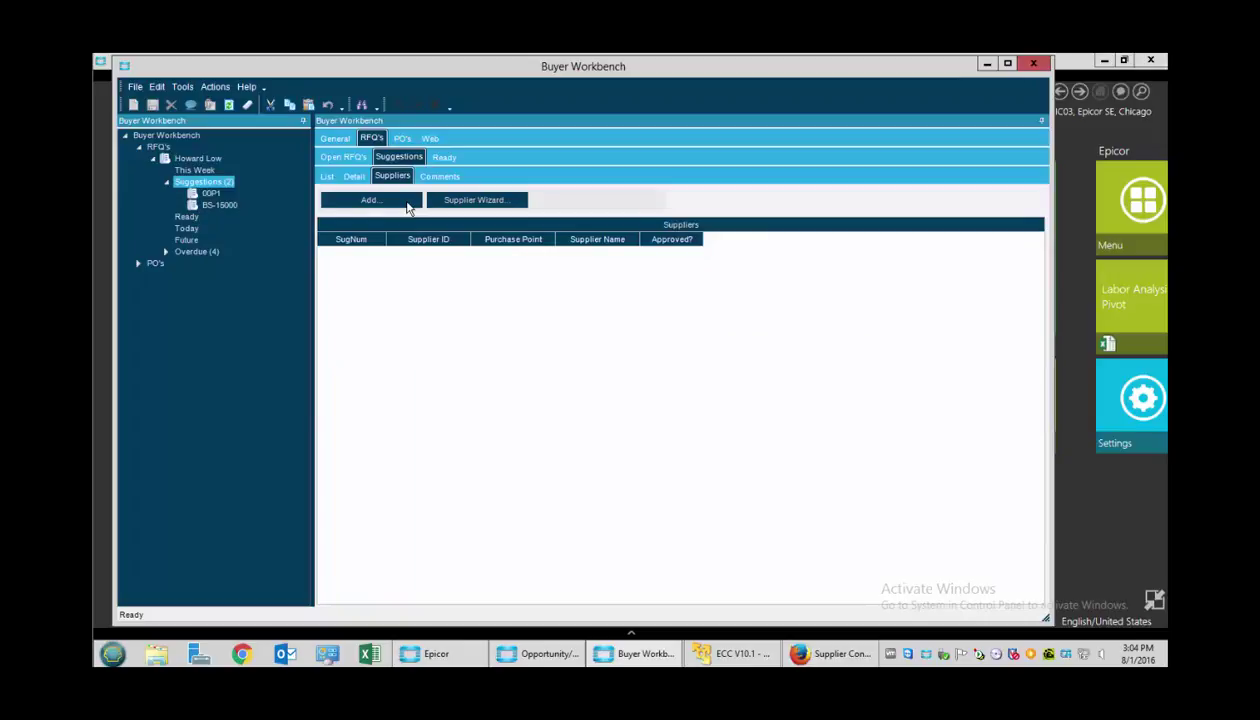
pyautogui.click(465, 205)
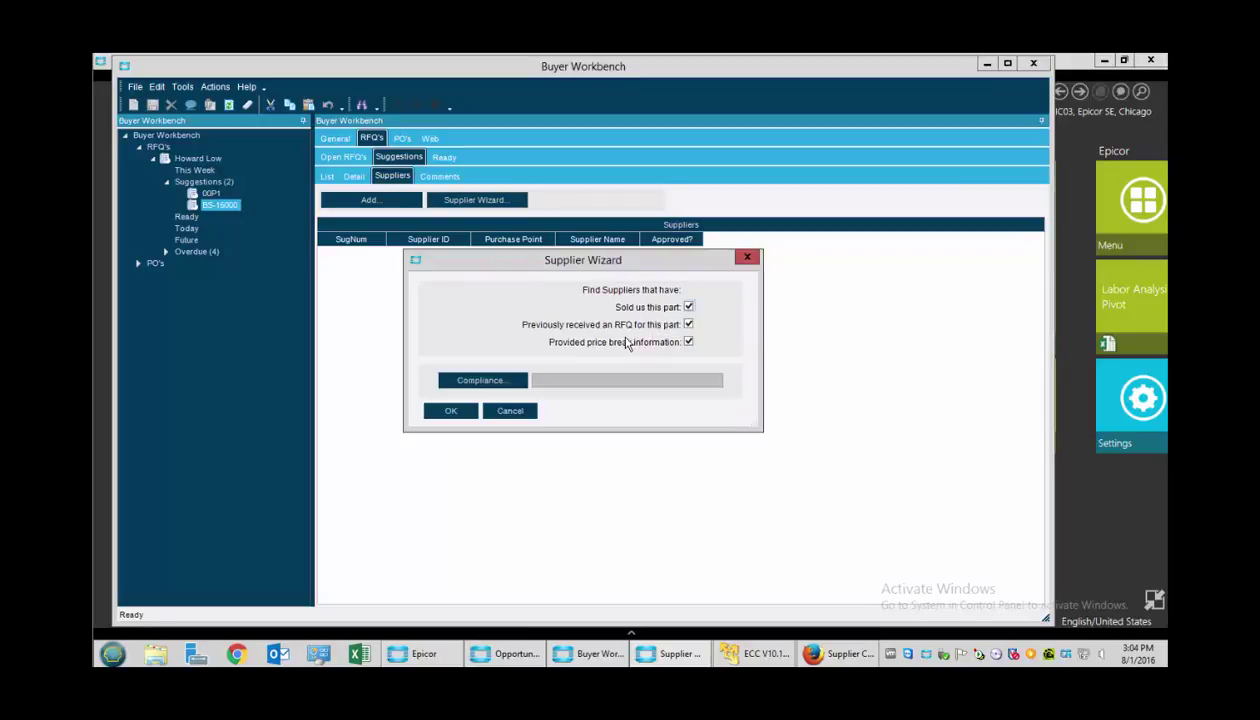
pyautogui.click(451, 411)
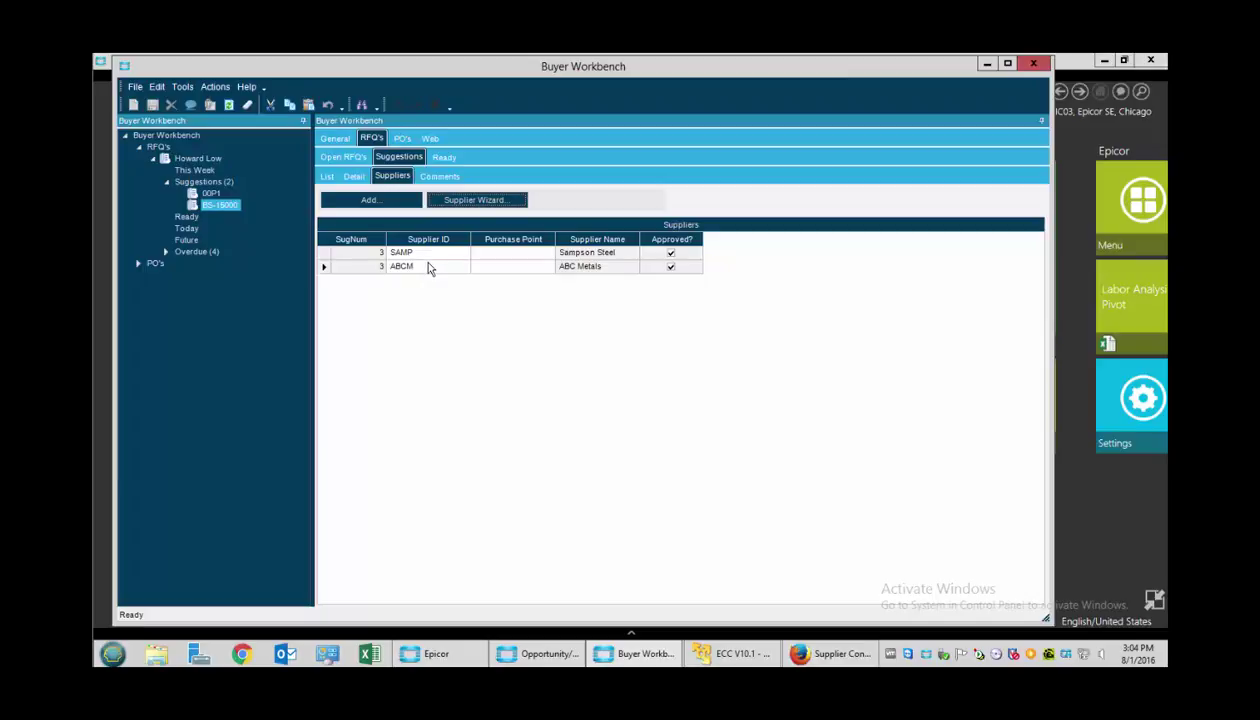
pyautogui.click(327, 177)
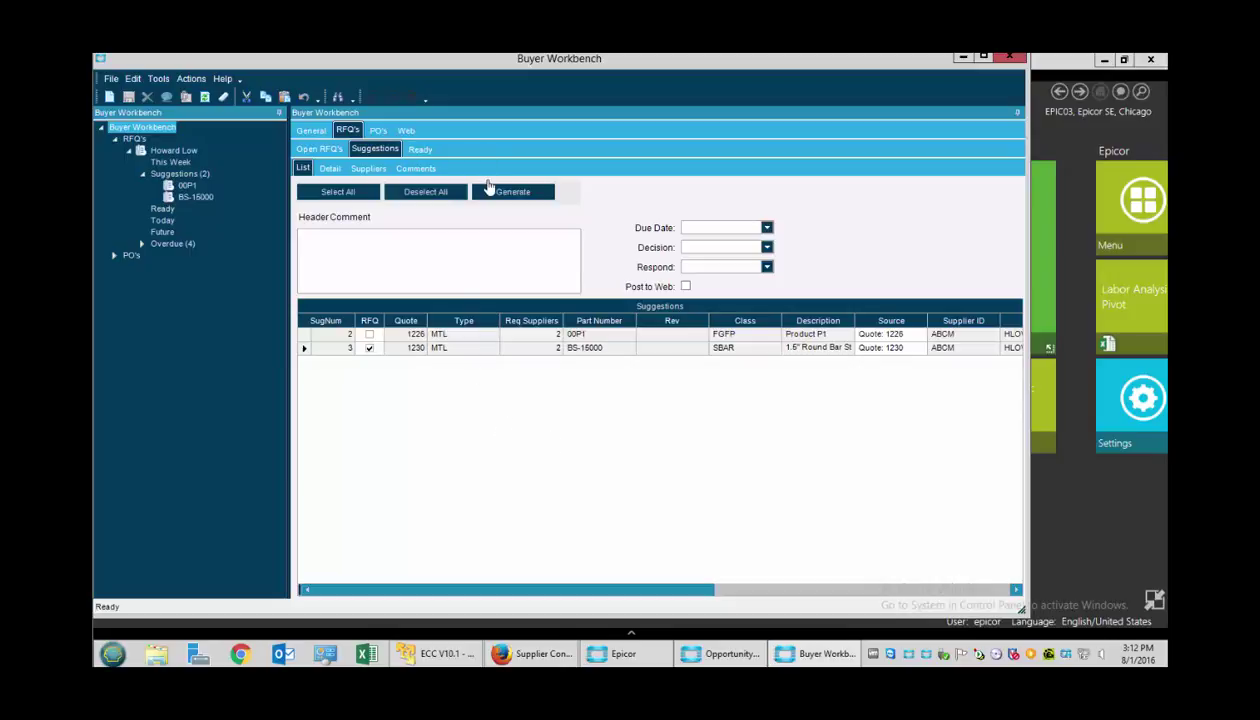
# Generate RFQ 1005 with header comment 'This item needs to be extra shiny' and view open RFQs.
pyautogui.click(377, 240)
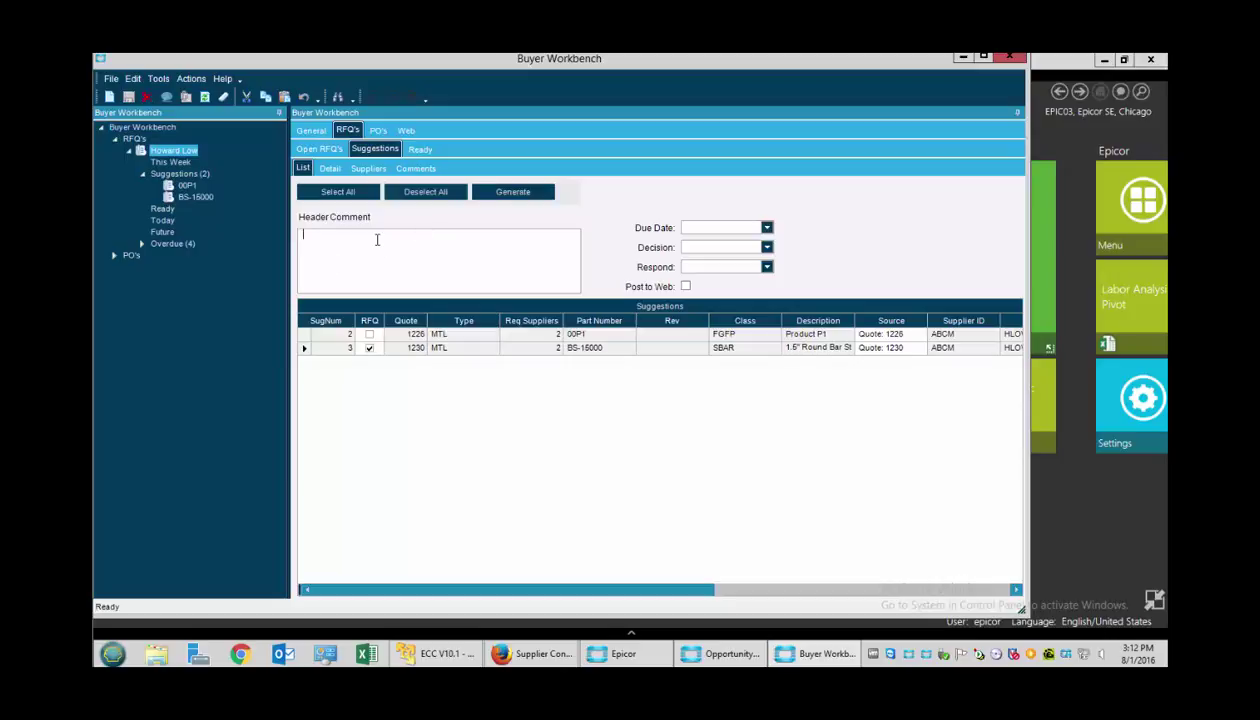
pyautogui.write('This item ne')
pyautogui.write('eds to be extra s')
pyautogui.write('hiny')
pyautogui.click(505, 197)
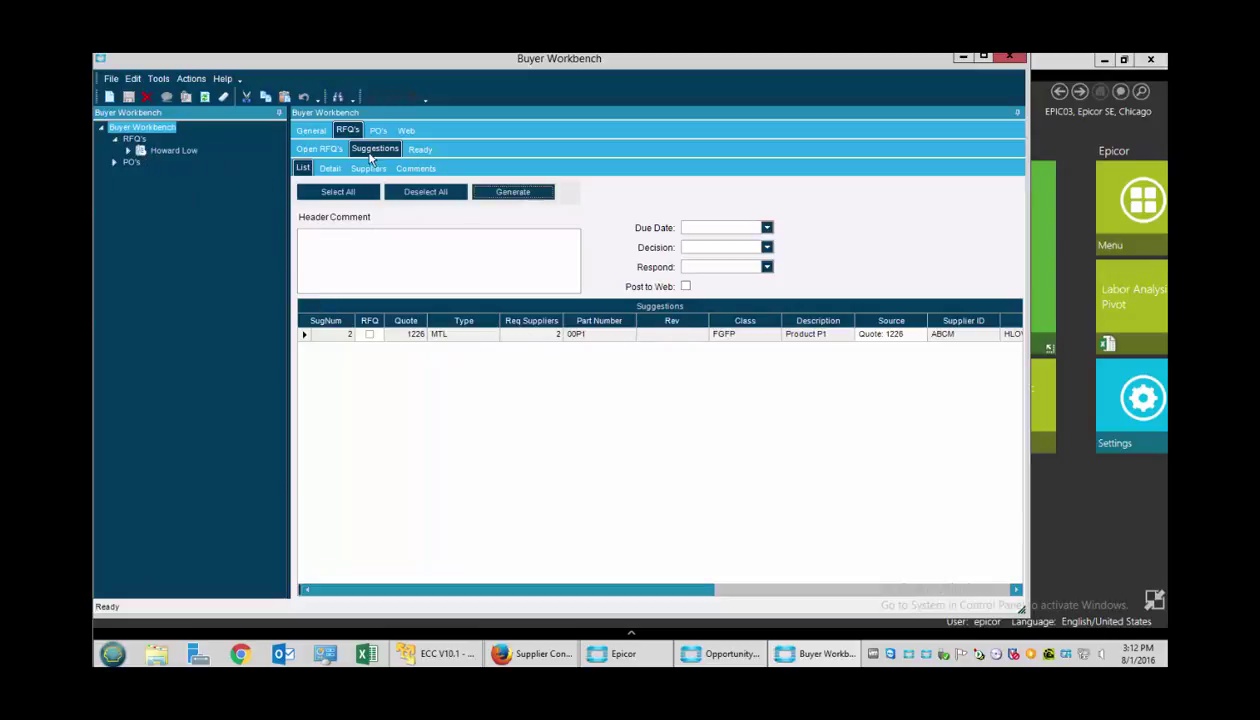
pyautogui.click(338, 150)
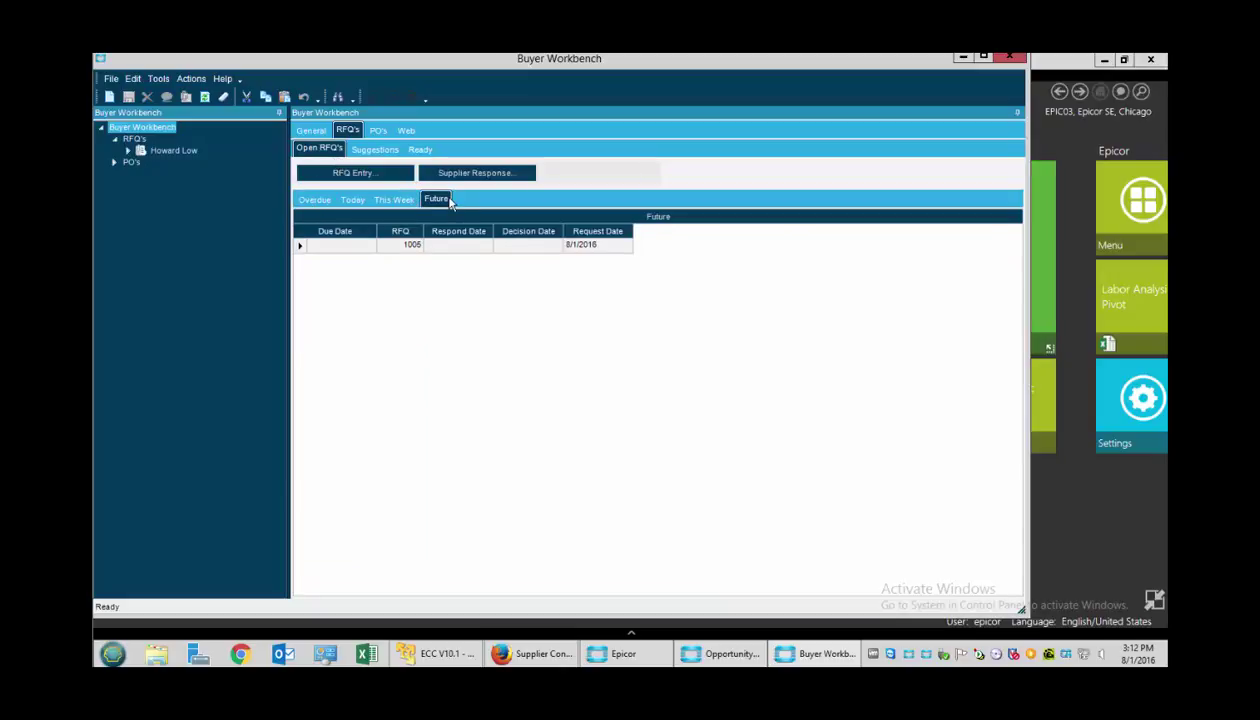
# Open RFQ 1005 in RFQ Entry, maximized to full screen.
pyautogui.rightClick(407, 251)
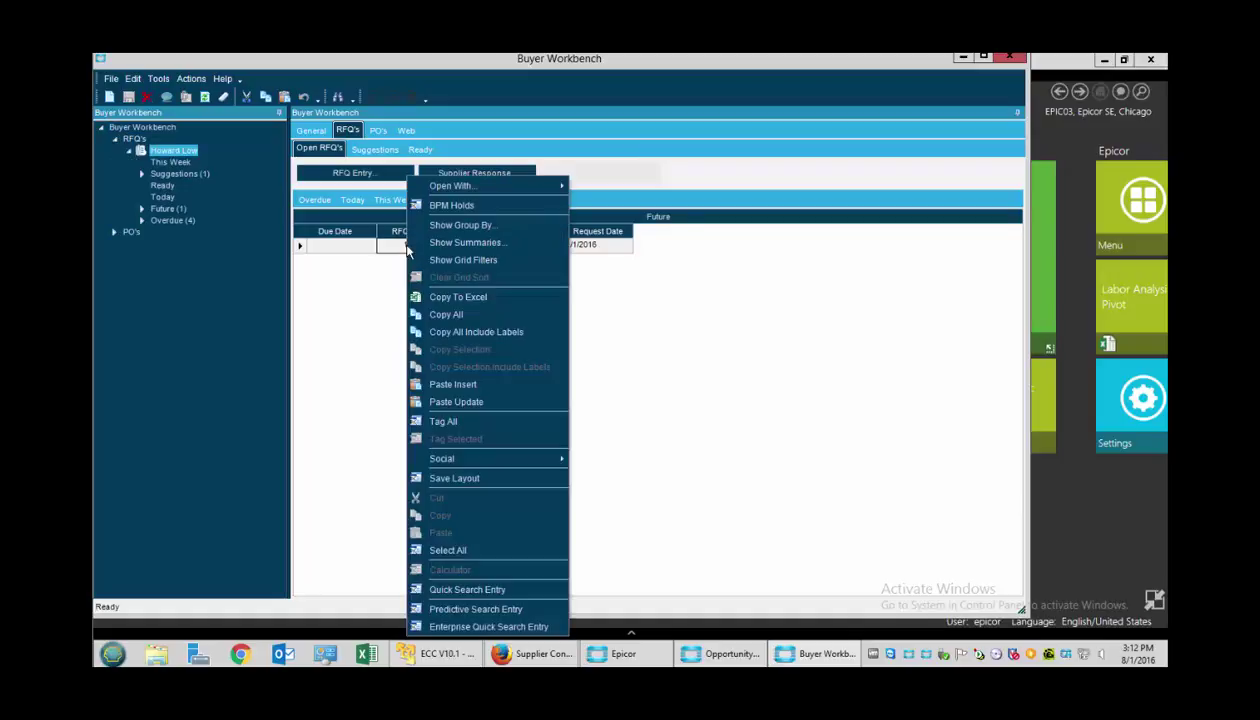
pyautogui.click(346, 270)
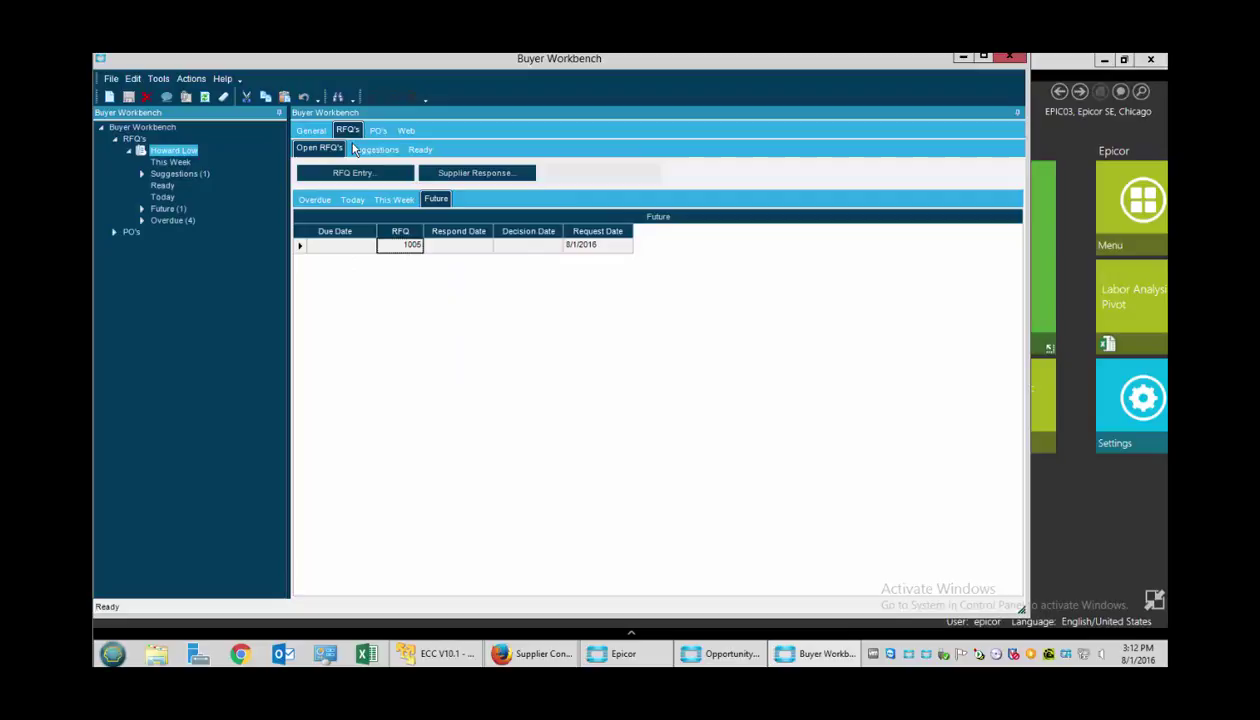
pyautogui.click(350, 174)
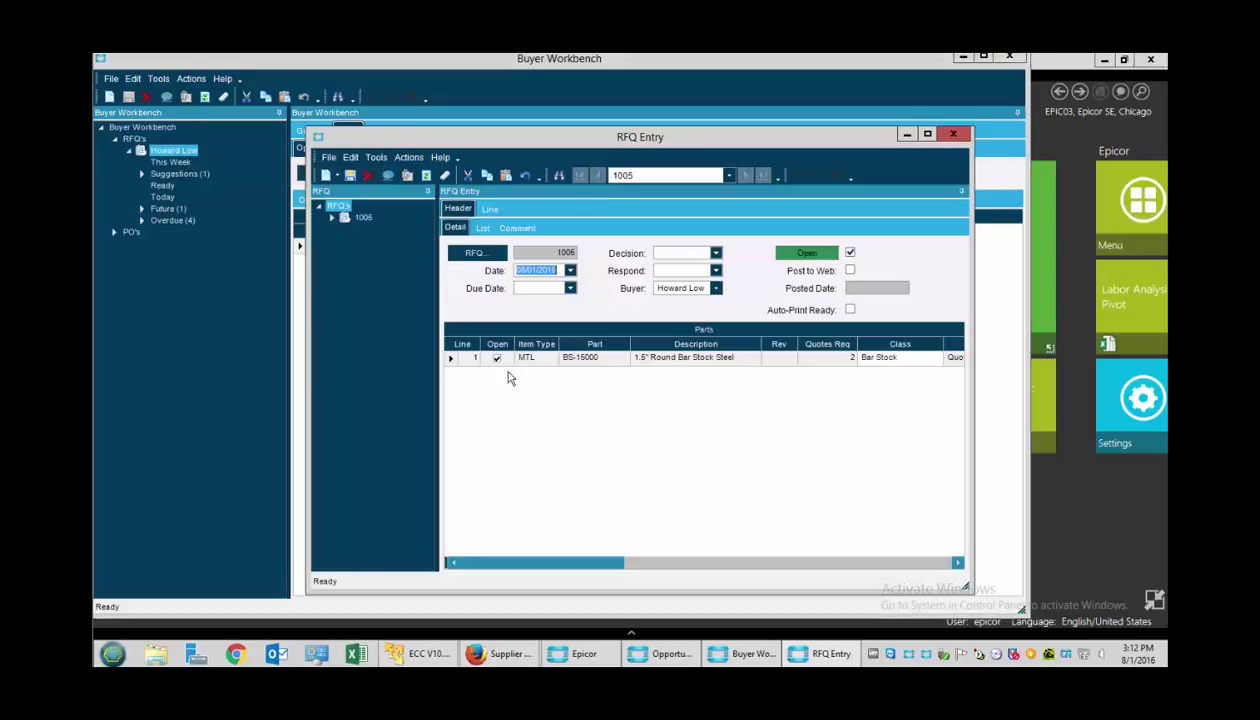
pyautogui.click(927, 134)
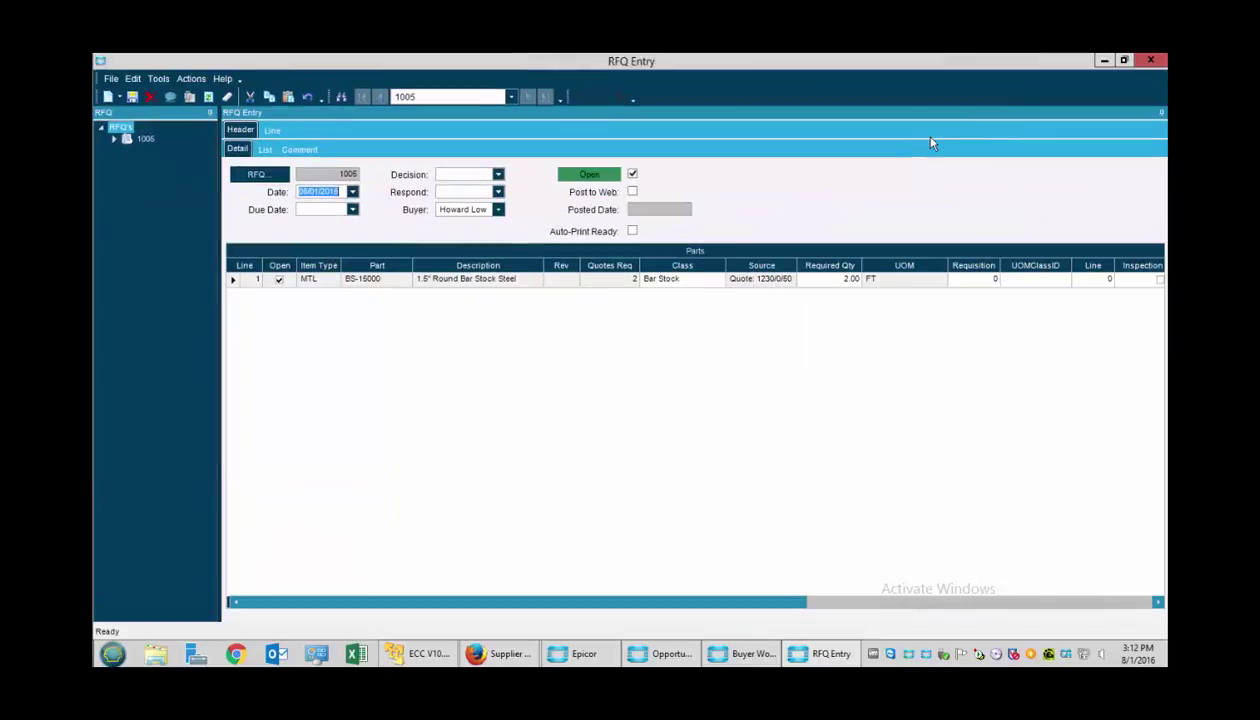
# Set the RFQ due date to 9/1/2016 and decision date to 8/18/2016.
pyautogui.click(352, 210)
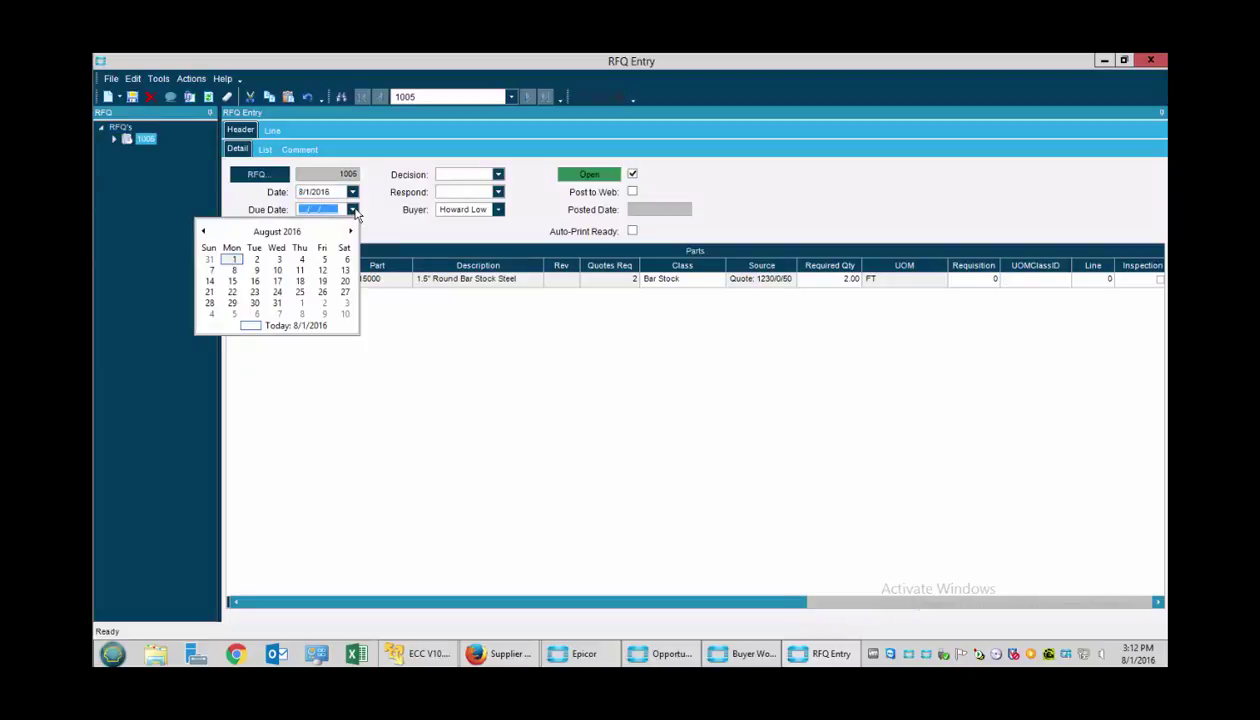
pyautogui.click(302, 305)
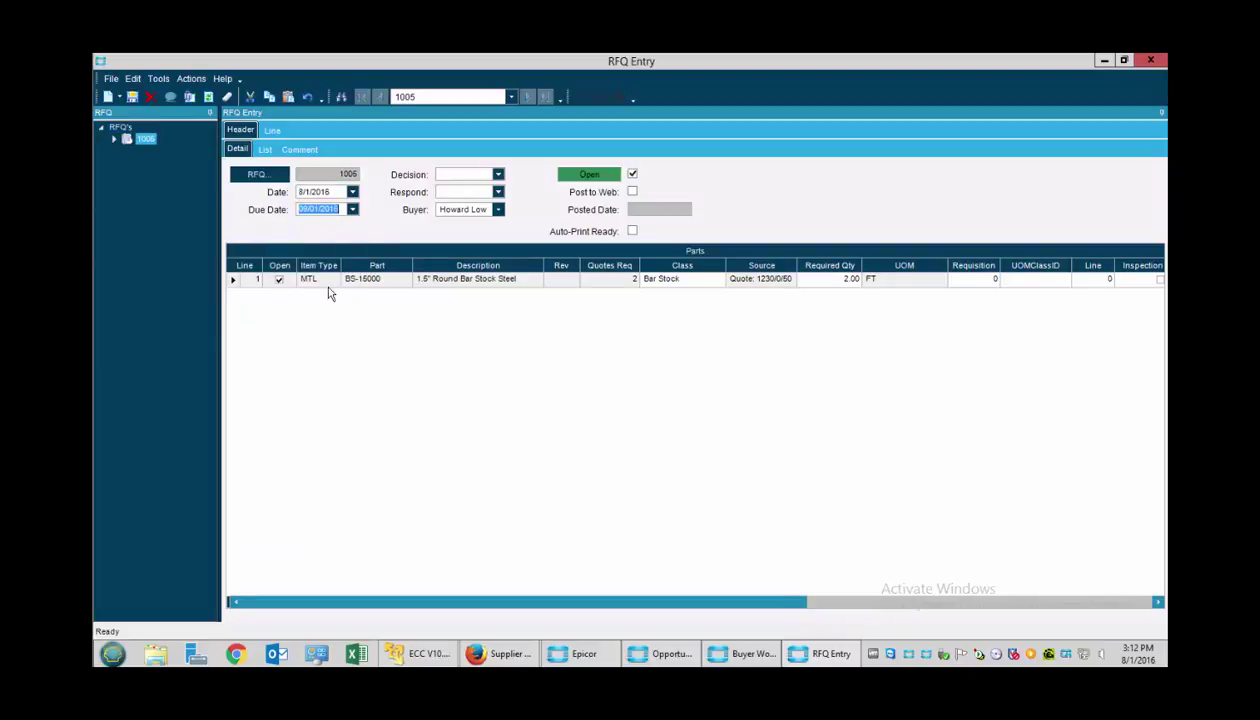
pyautogui.click(498, 175)
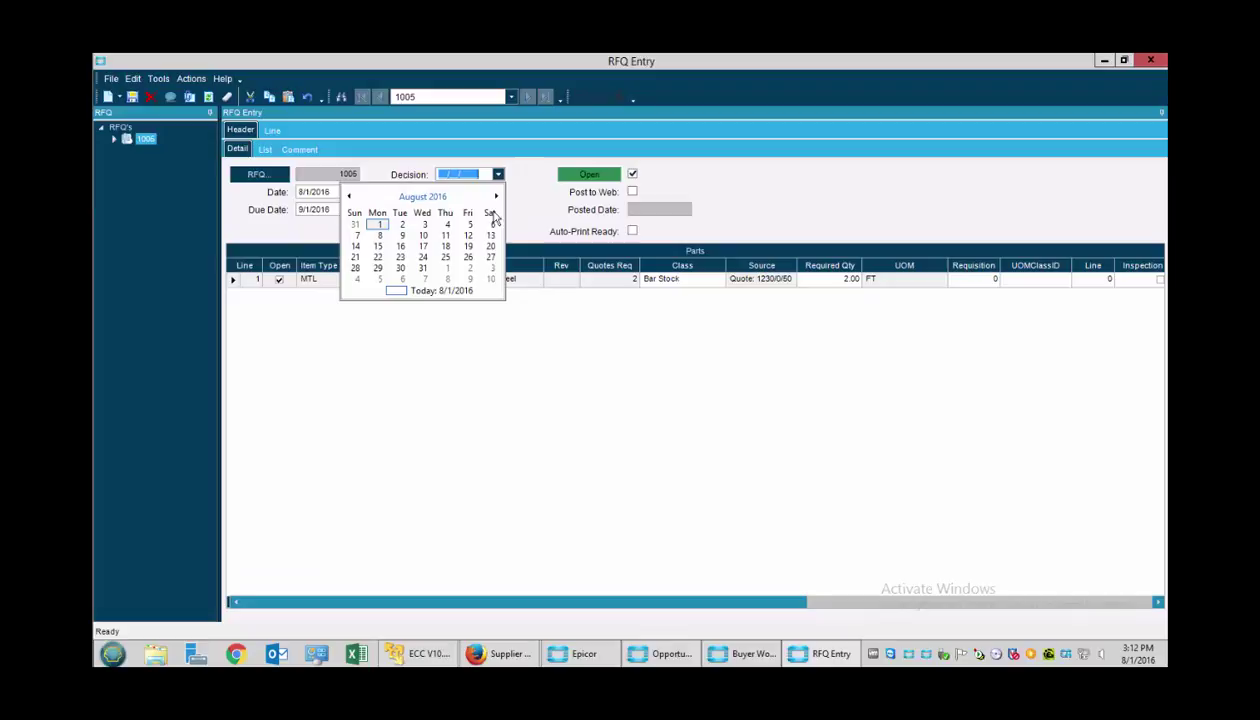
pyautogui.click(445, 246)
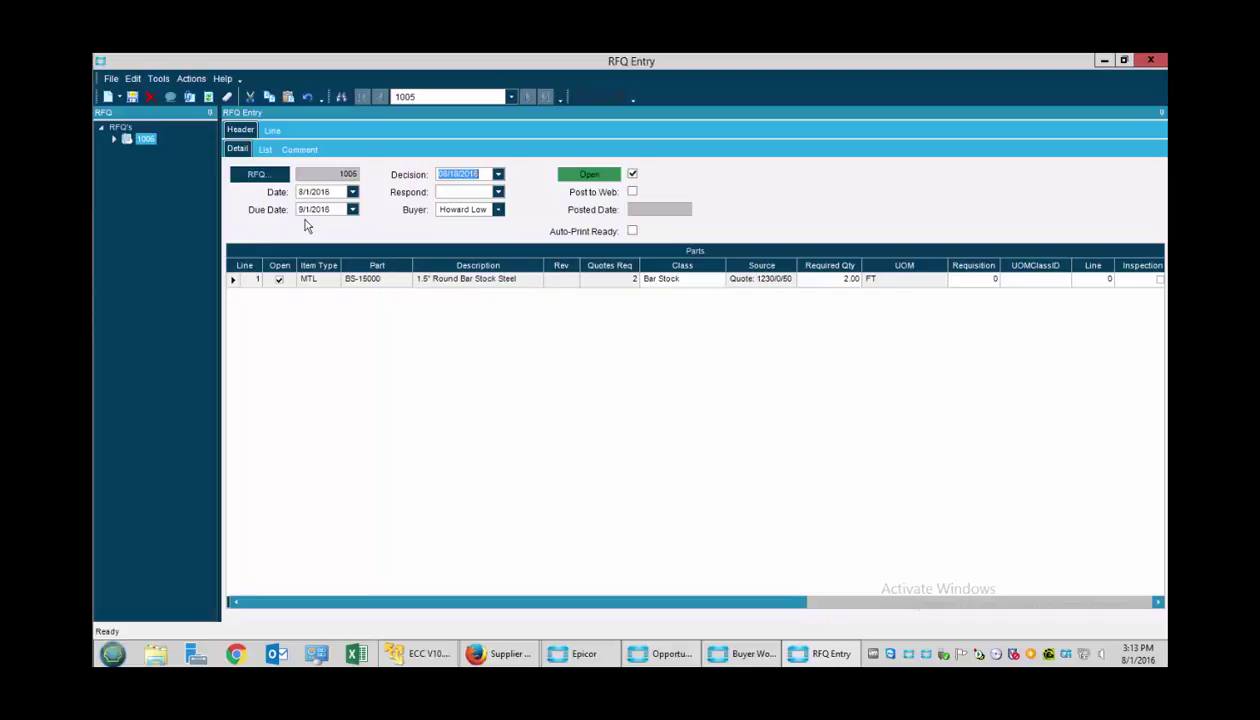
# Check the RFQ comment, then print-preview the RFQ 1005 form.
pyautogui.click(299, 149)
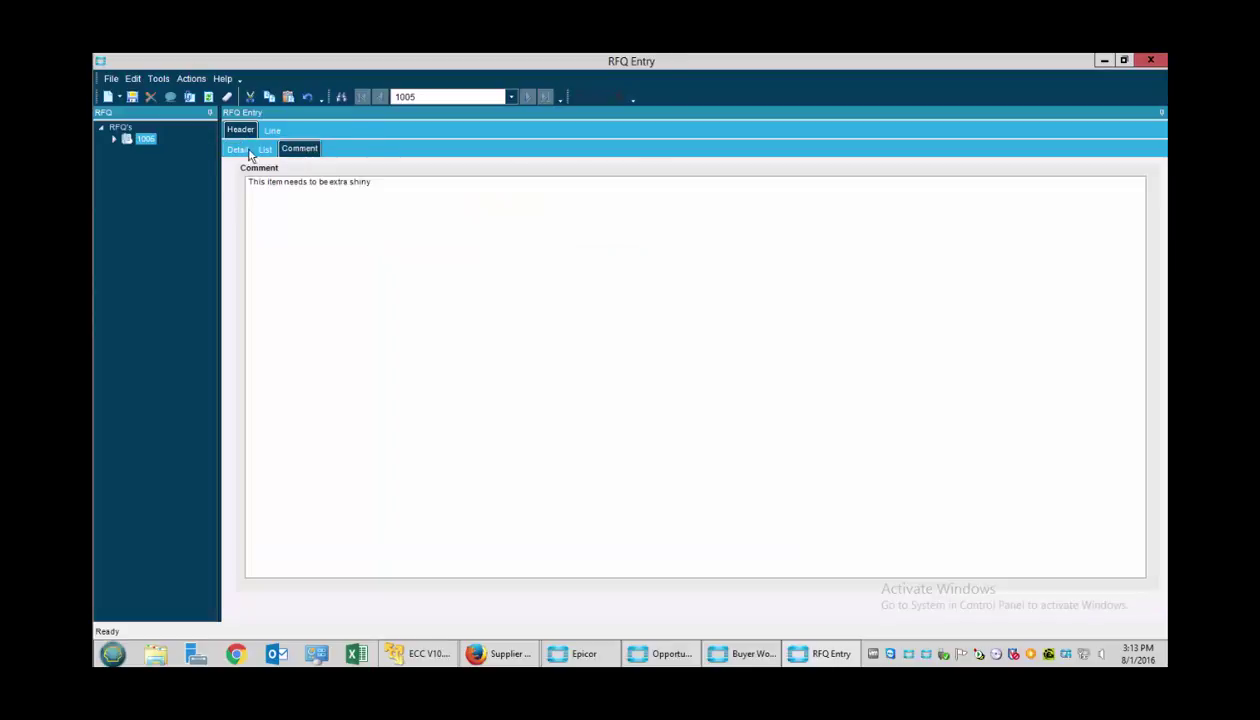
pyautogui.click(242, 149)
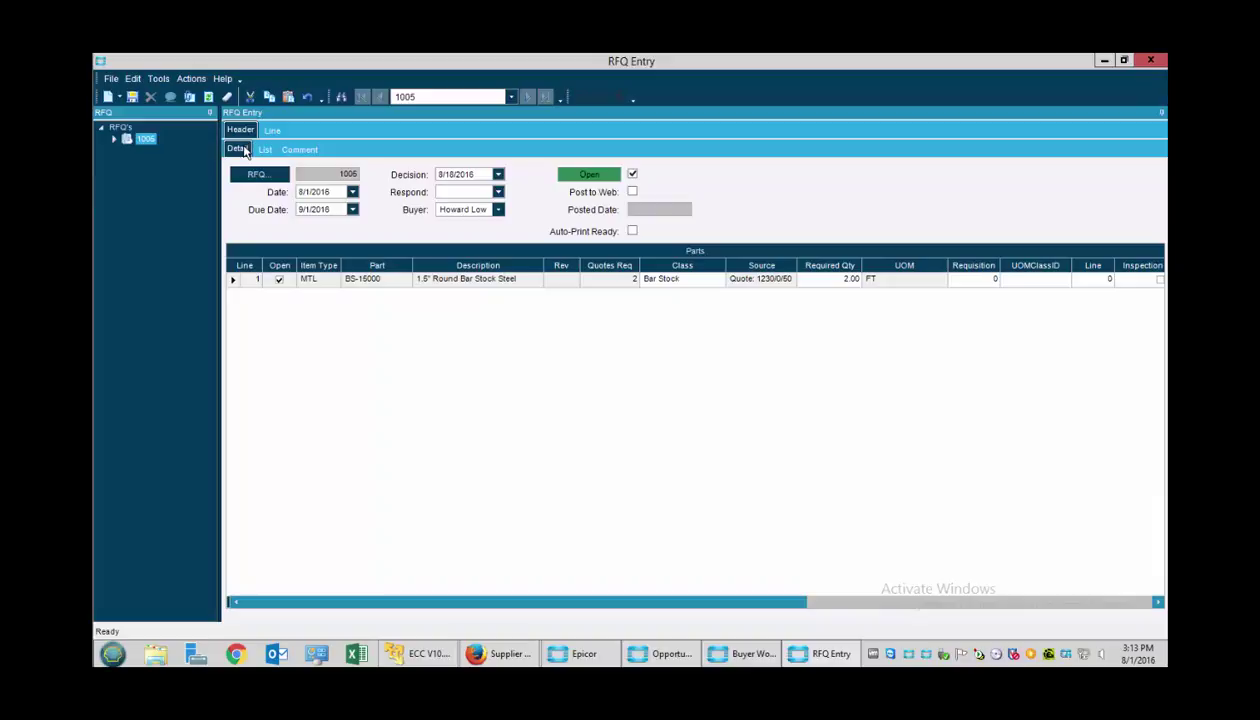
pyautogui.moveTo(661, 654)
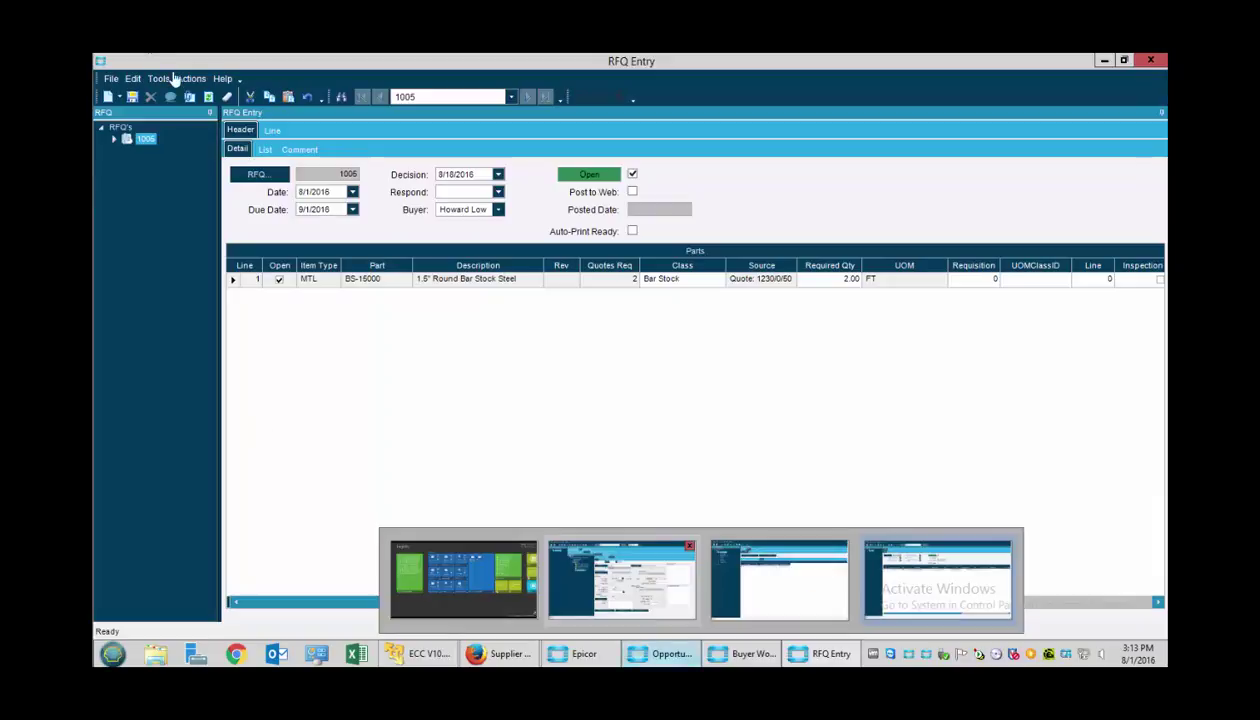
pyautogui.click(191, 79)
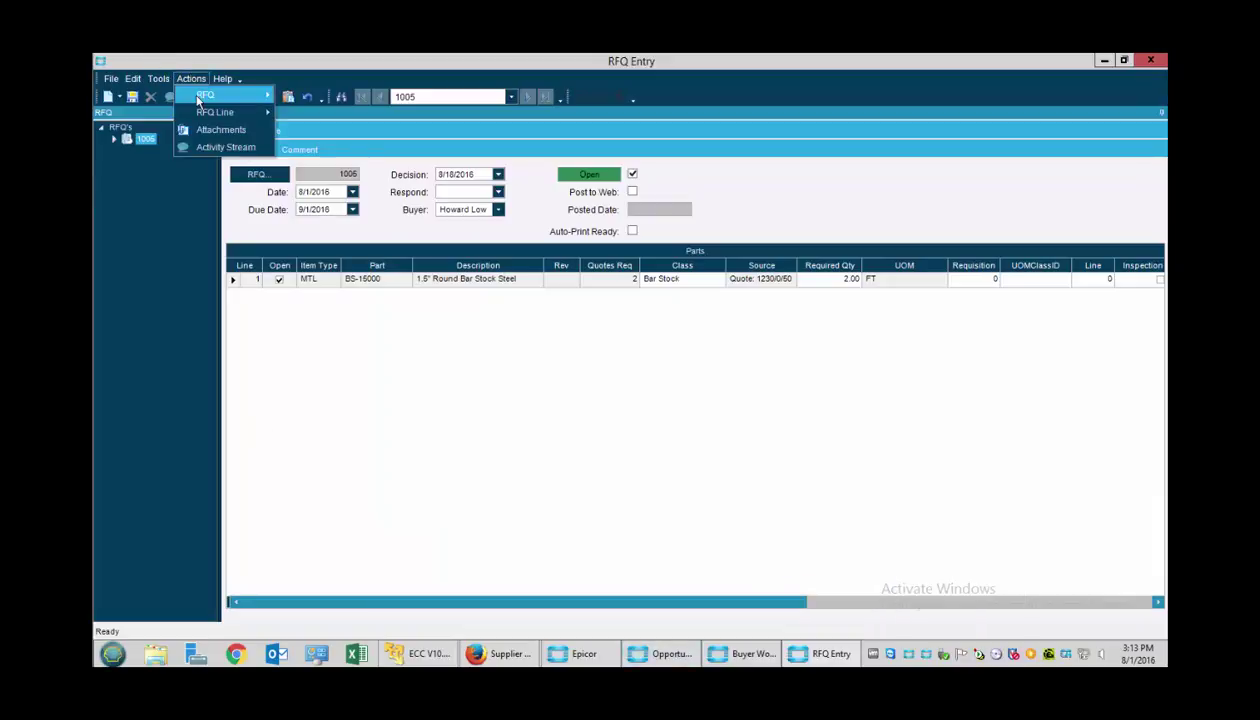
pyautogui.moveTo(220, 95)
pyautogui.click(322, 112)
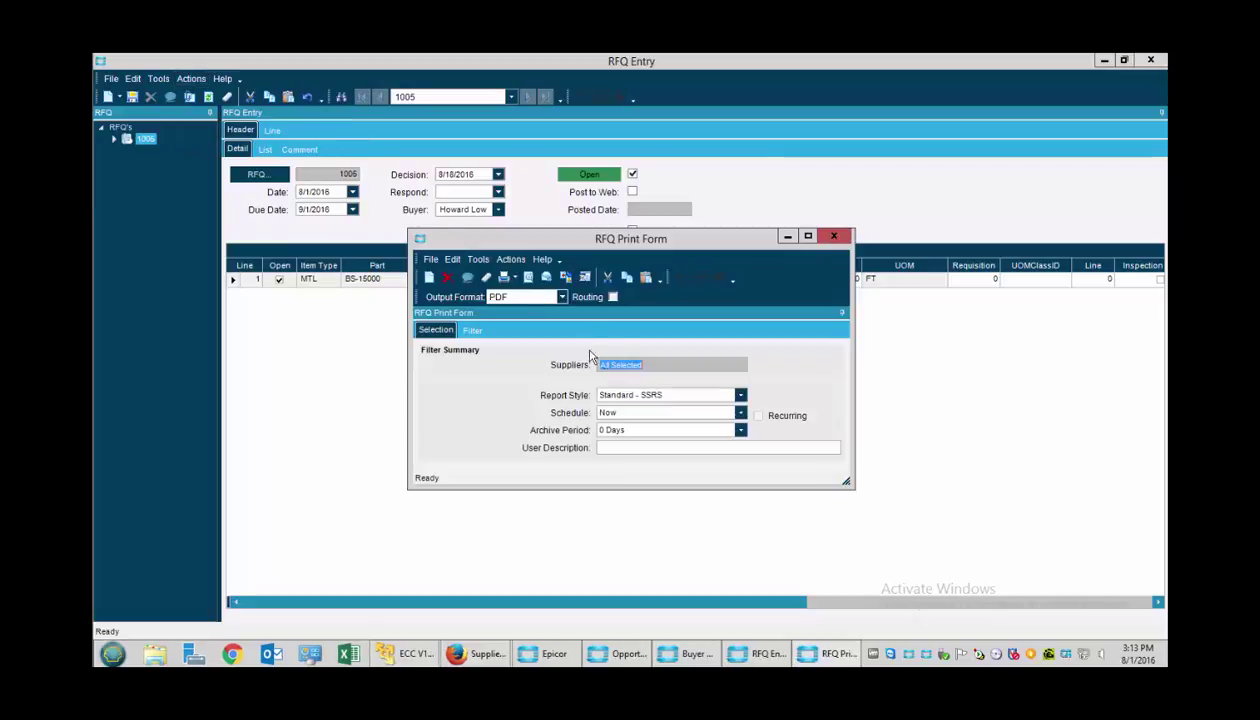
pyautogui.click(529, 281)
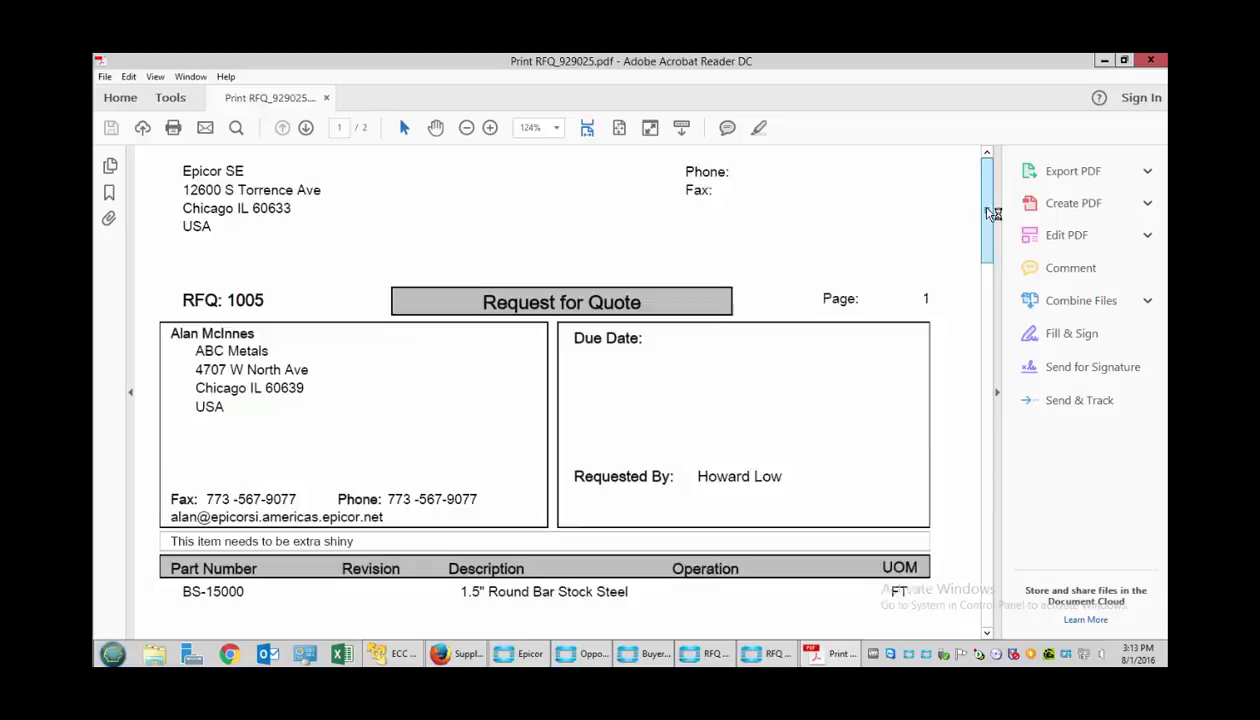
# Scroll the RFQ 1005 PDF down to the Sampson Steel page.
pyautogui.moveTo(991, 213); pyautogui.dragTo(990, 478)
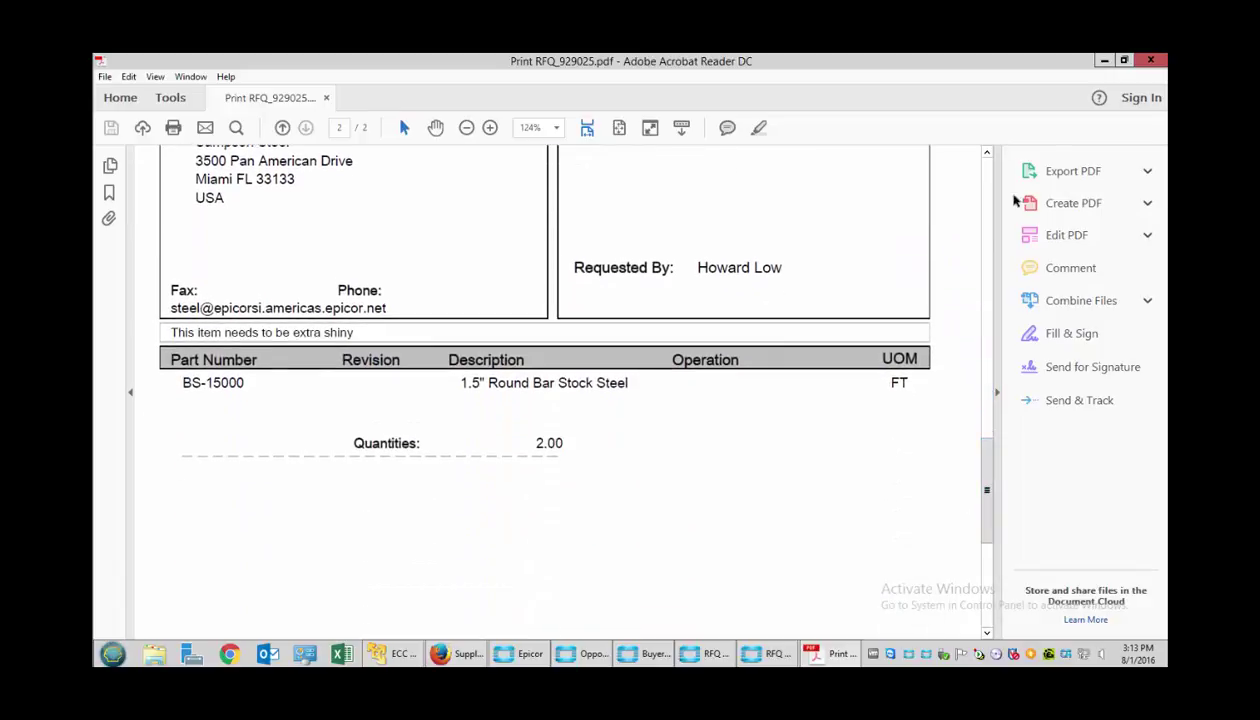
# Close the PDF and print form, save and close RFQ Entry, then open RFQ 1005's supplier responses.
pyautogui.click(1150, 60)
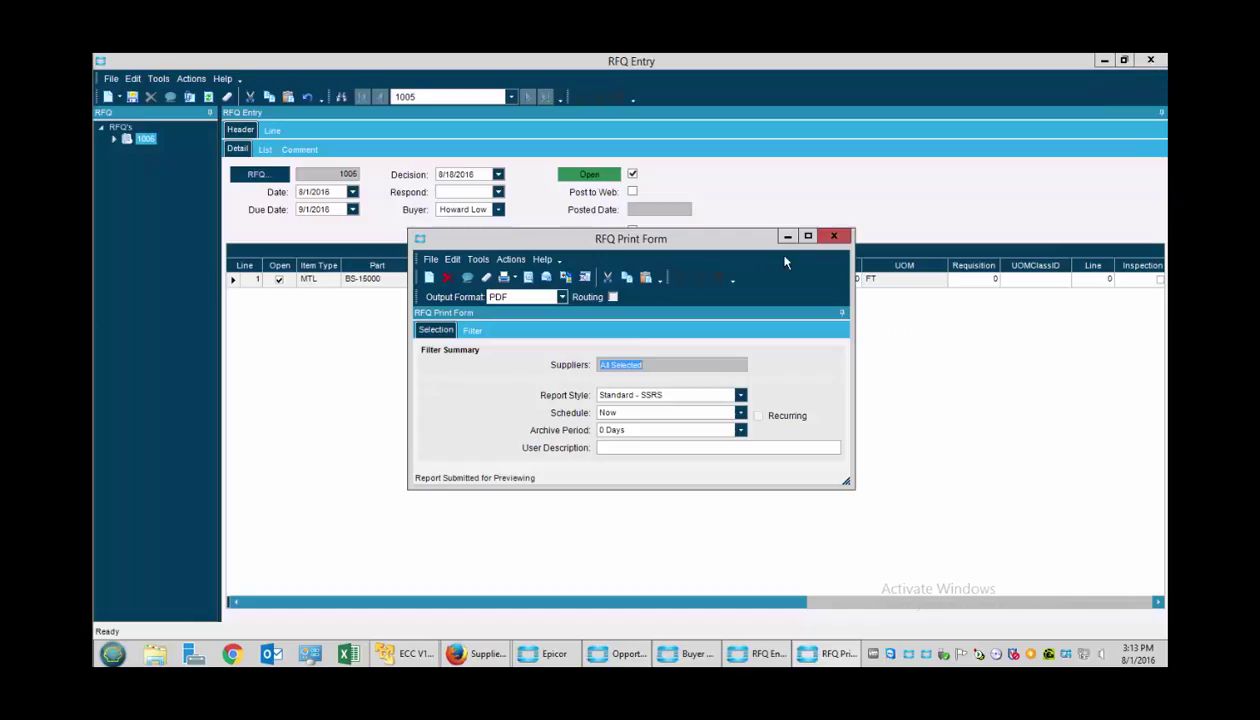
pyautogui.click(833, 236)
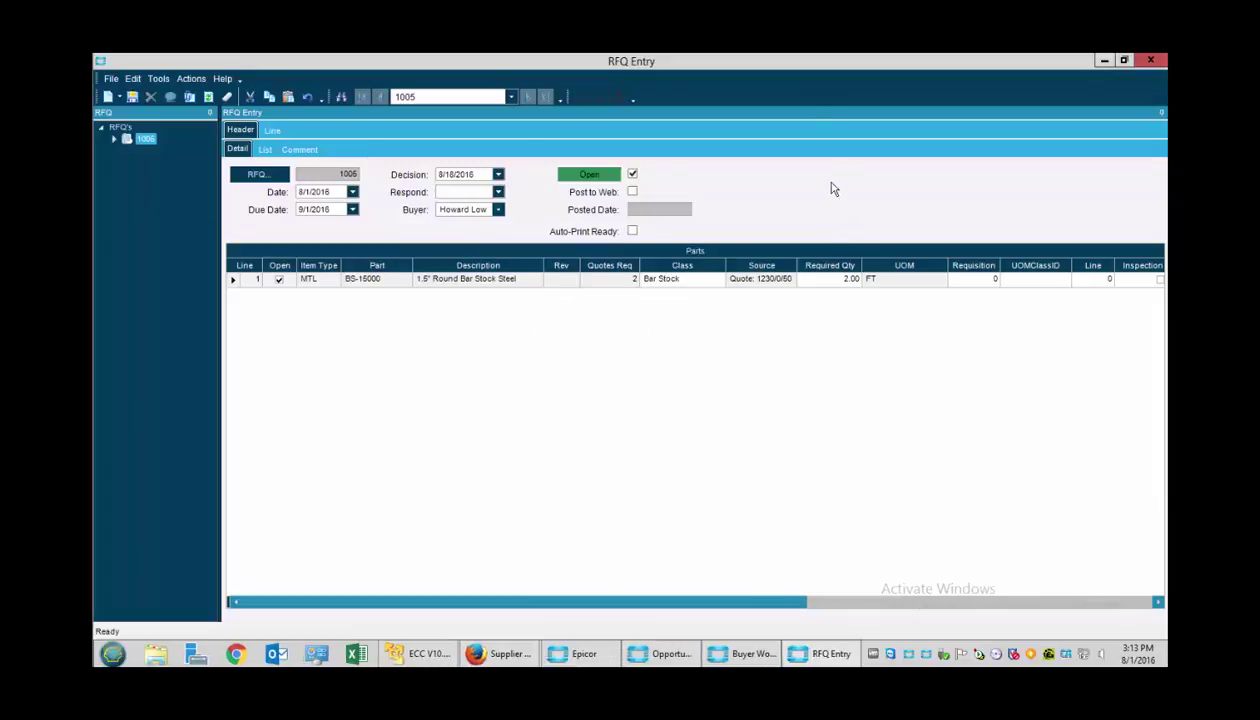
pyautogui.click(1147, 62)
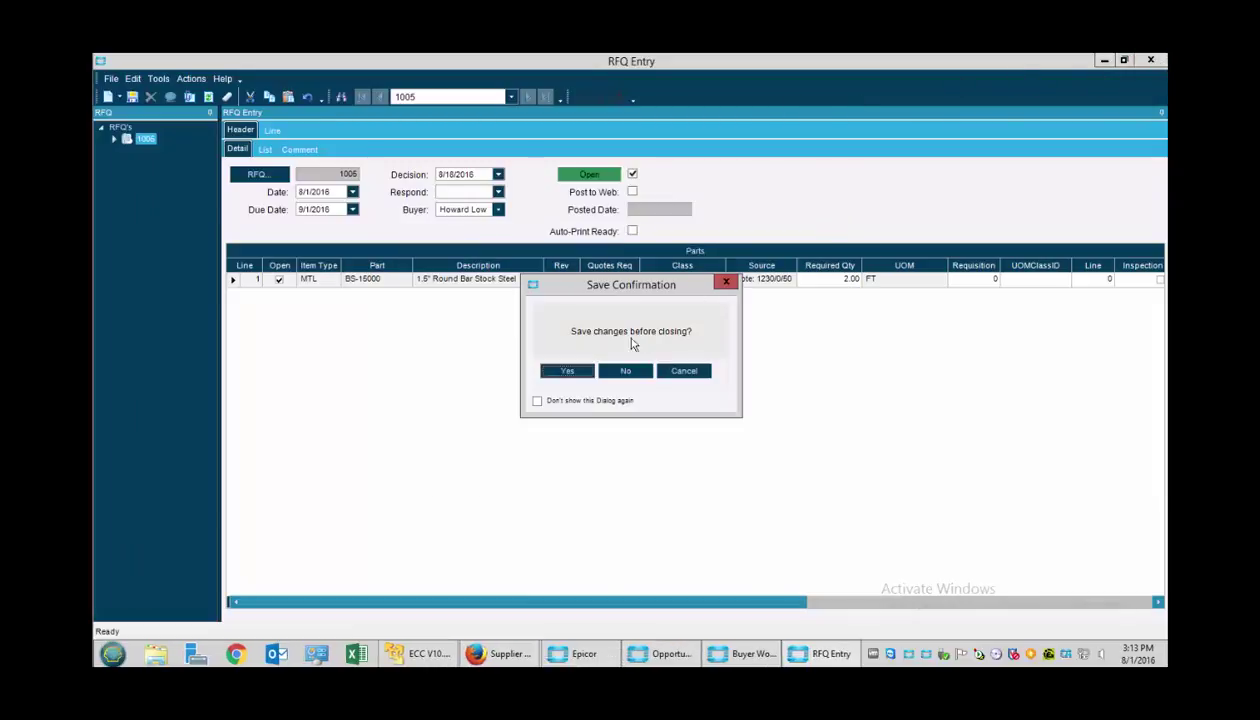
pyautogui.click(568, 373)
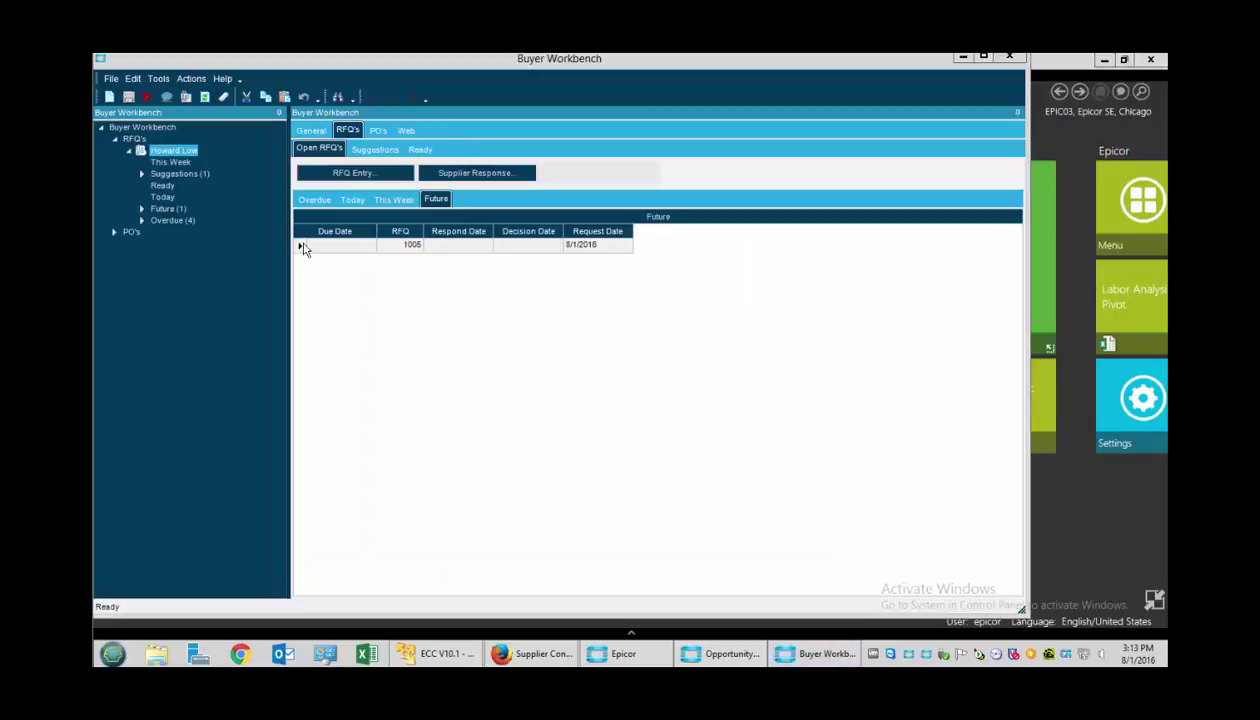
pyautogui.click(437, 172)
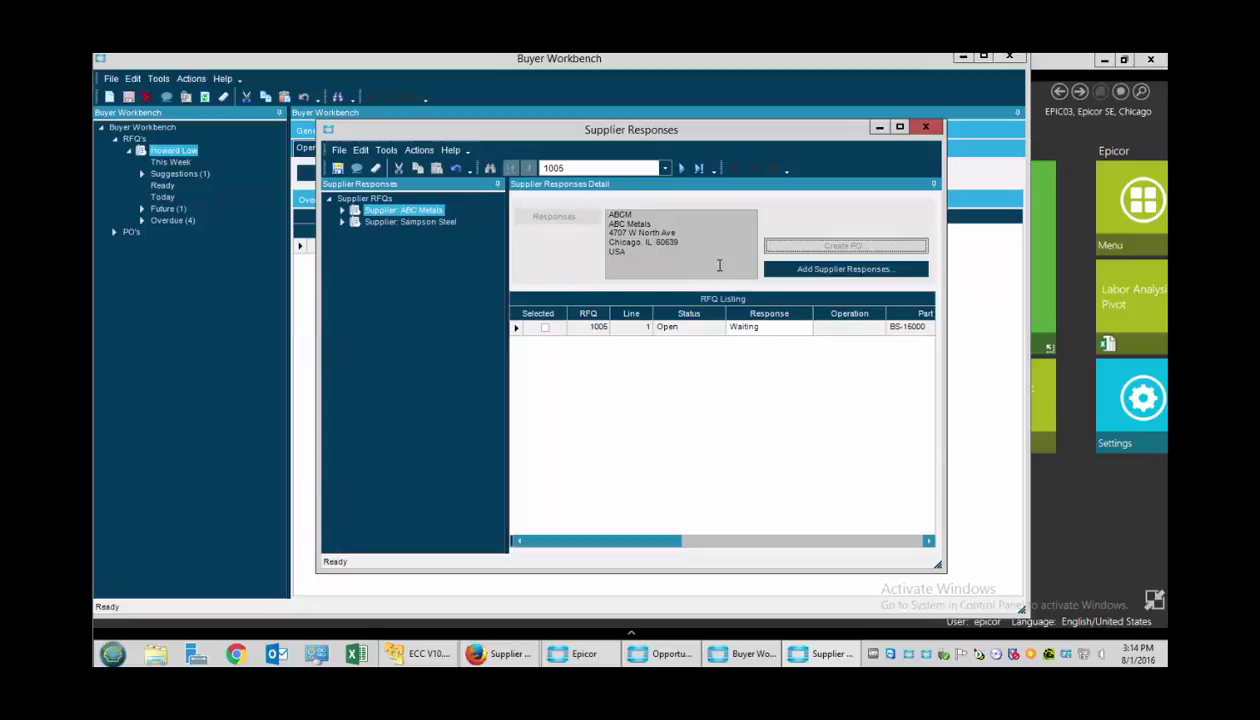
# Enter ABC Metals' response with a 15.00 base unit price and save it.
pyautogui.click(828, 274)
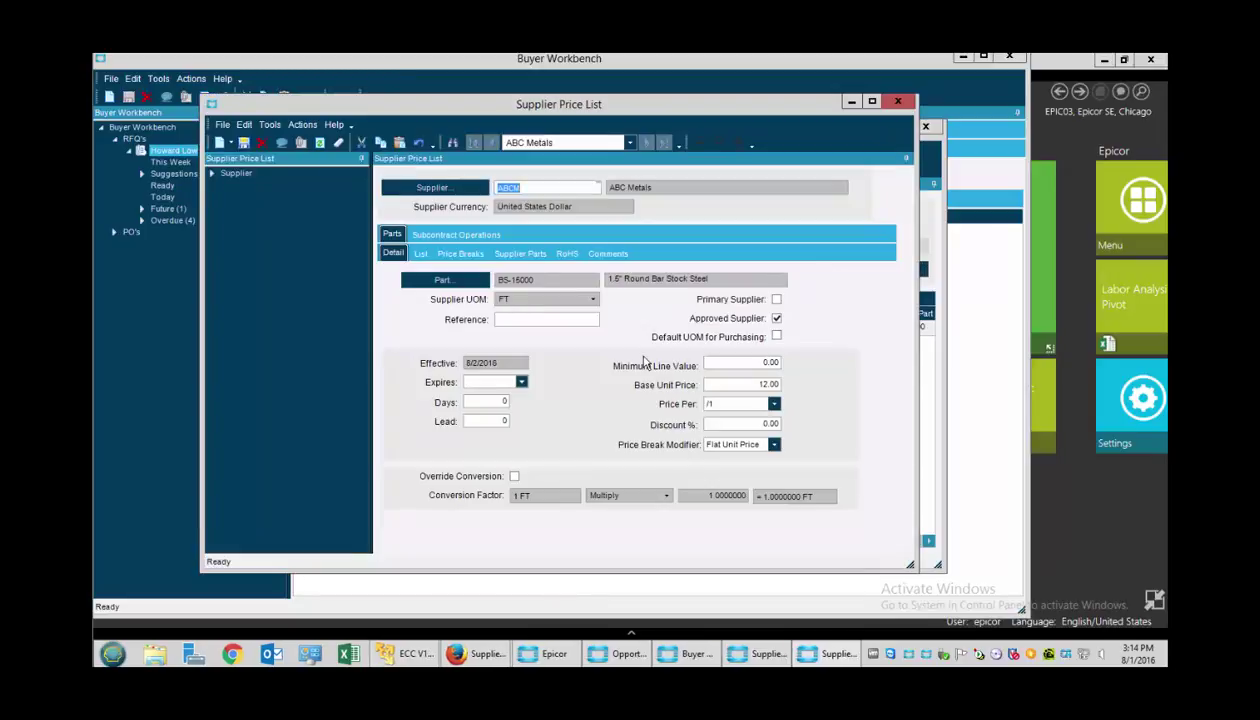
pyautogui.doubleClick(755, 385)
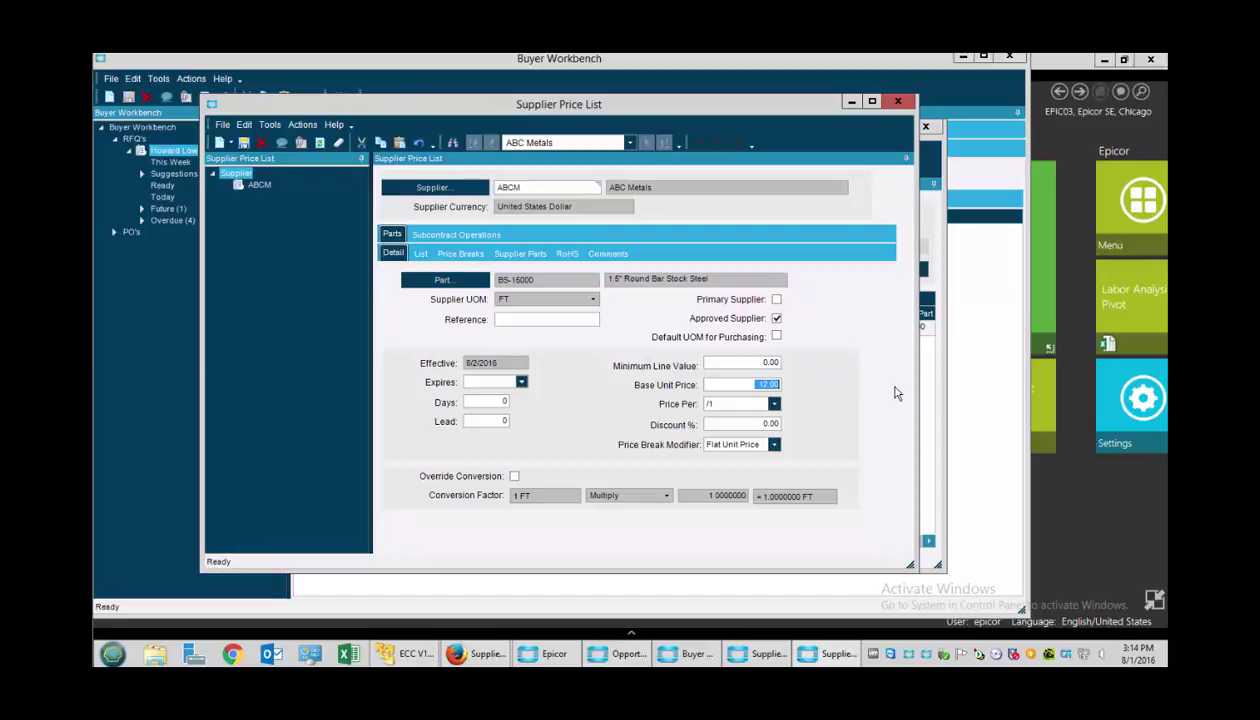
pyautogui.write('15')
pyautogui.press('Tab')
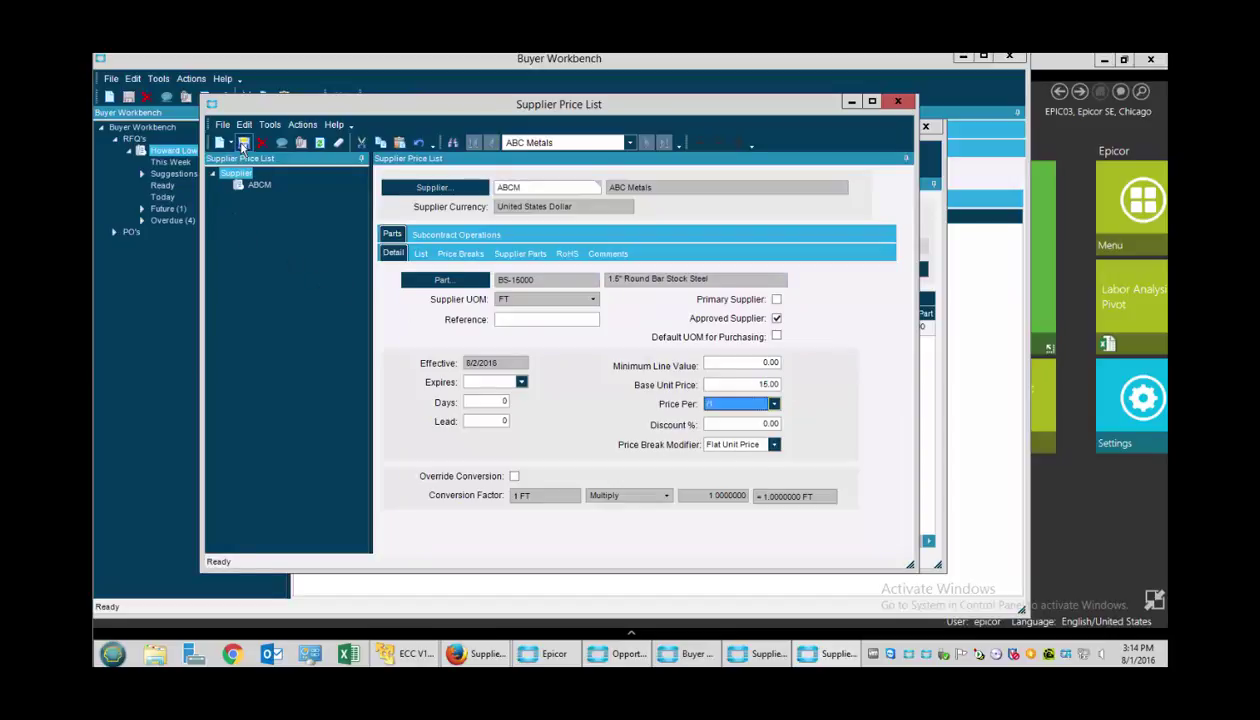
pyautogui.click(897, 104)
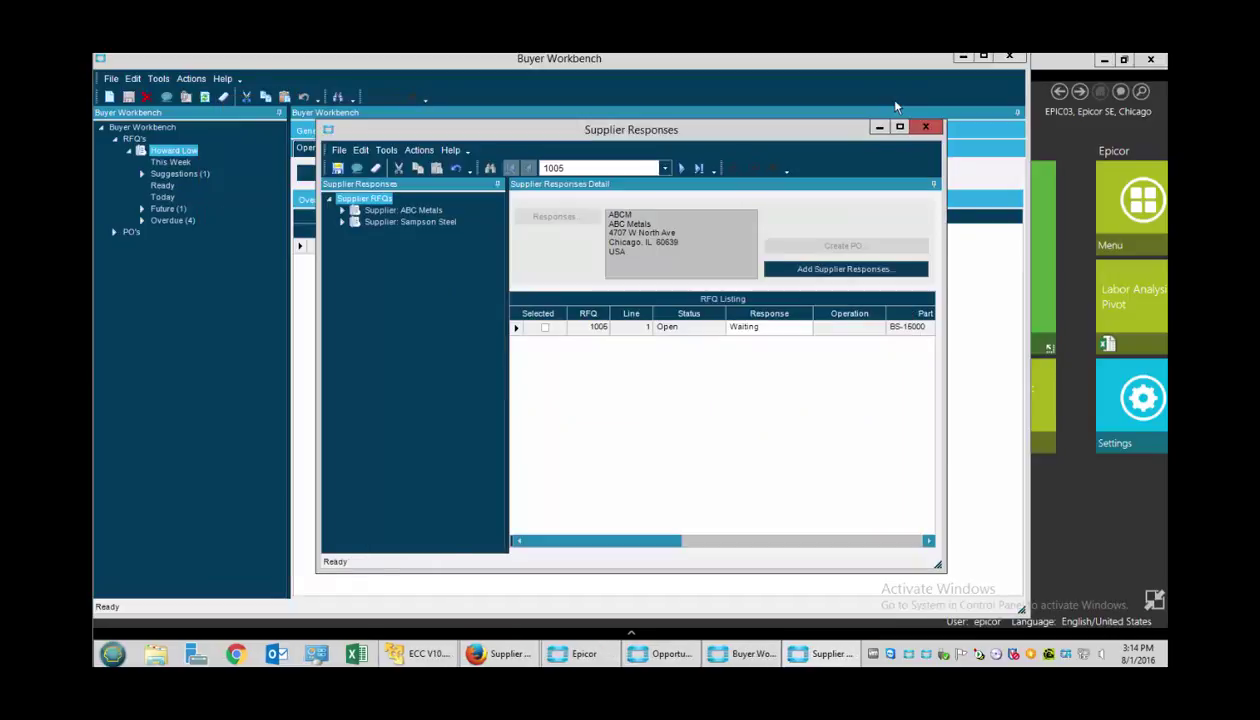
# Start Sampson Steel's RFQ 1005 response and enter a minimum line value of 15.
pyautogui.click(379, 222)
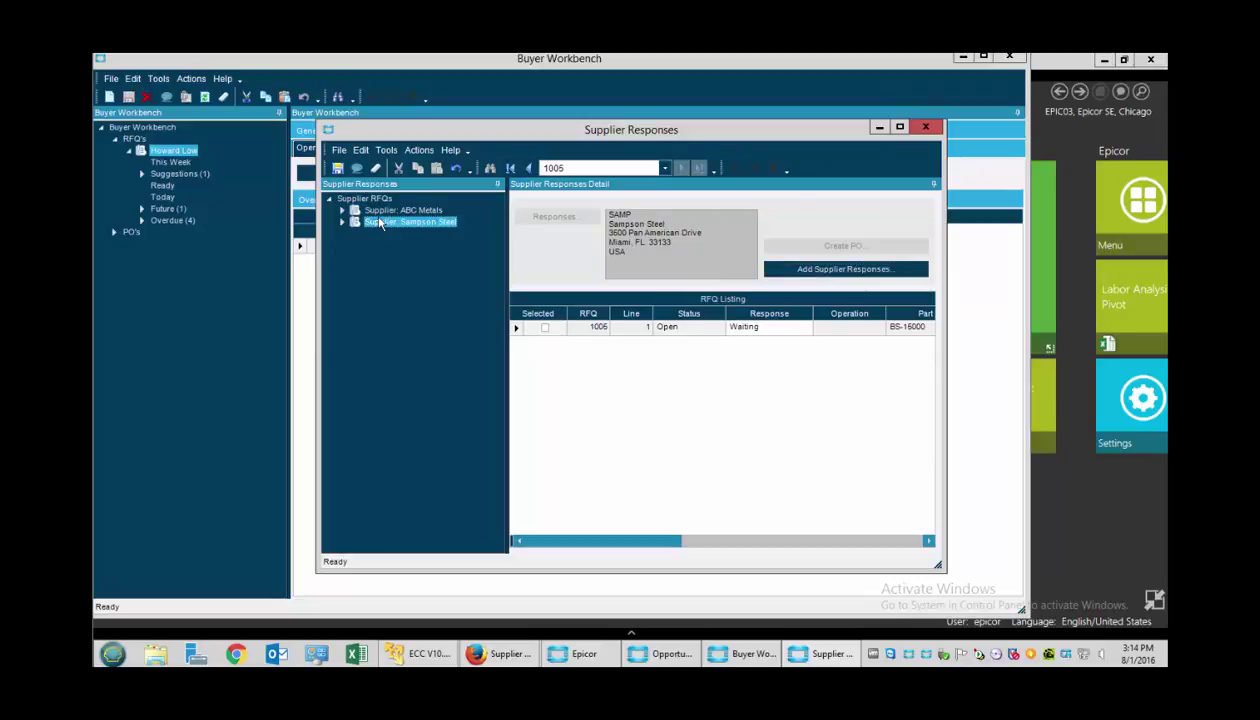
pyautogui.click(833, 274)
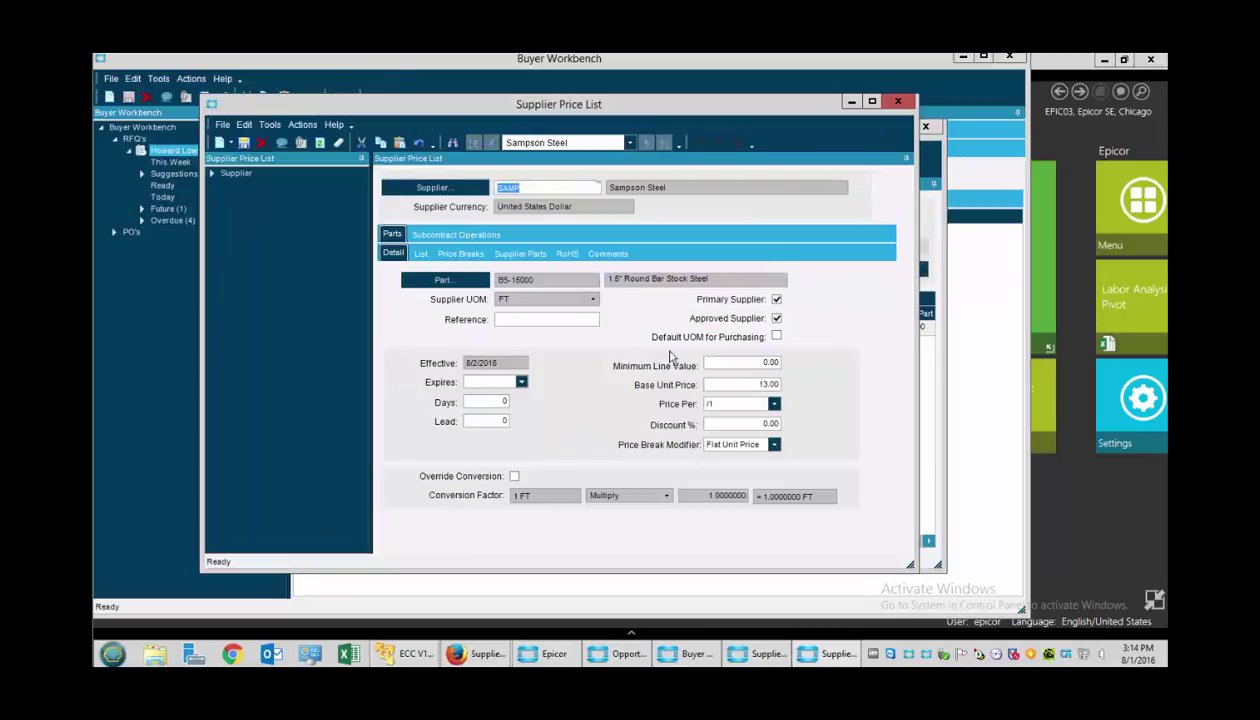
pyautogui.click(757, 362)
pyautogui.write('15')
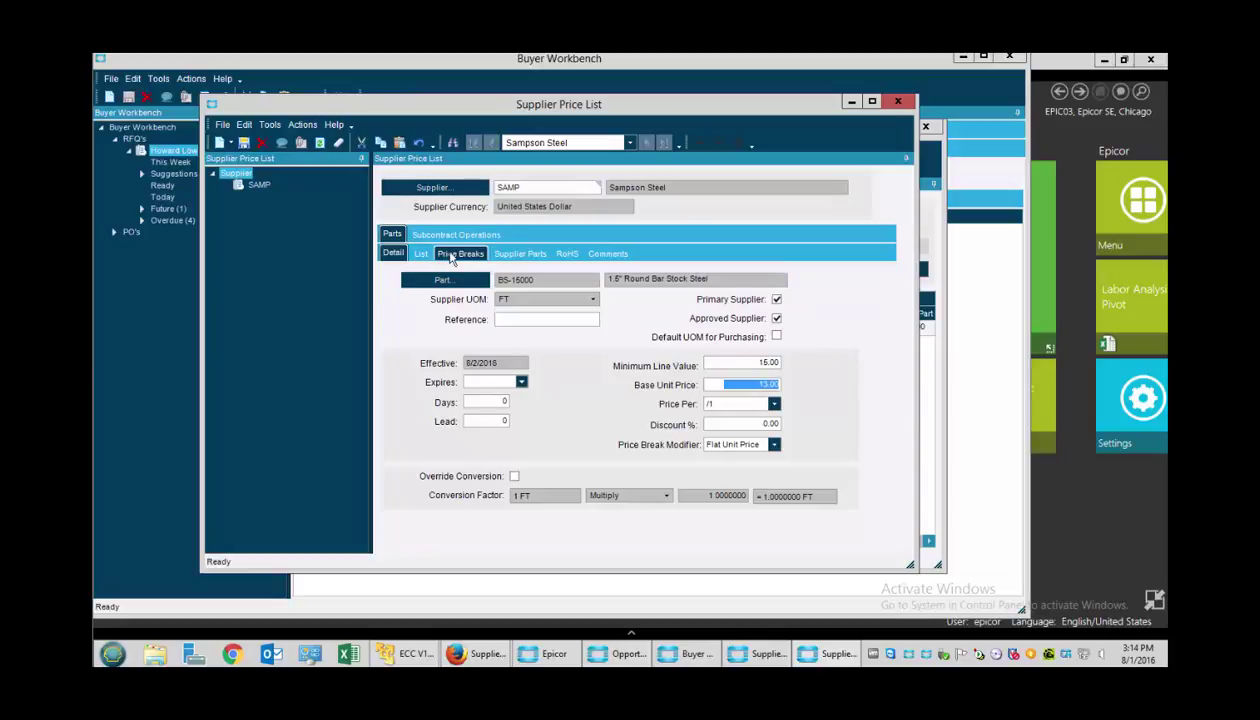
# Review the BS-15000 quantity price breaks, then save and close the supplier price list.
pyautogui.click(452, 255)
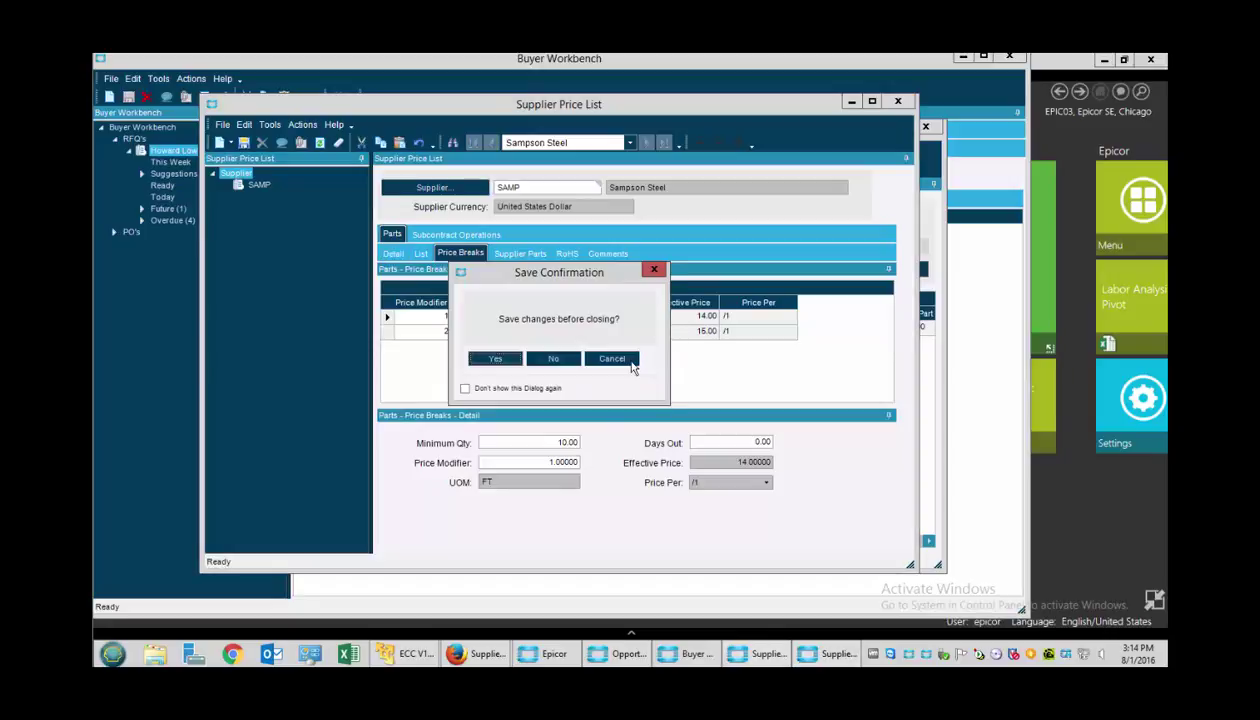
pyautogui.click(610, 358)
pyautogui.click(243, 142)
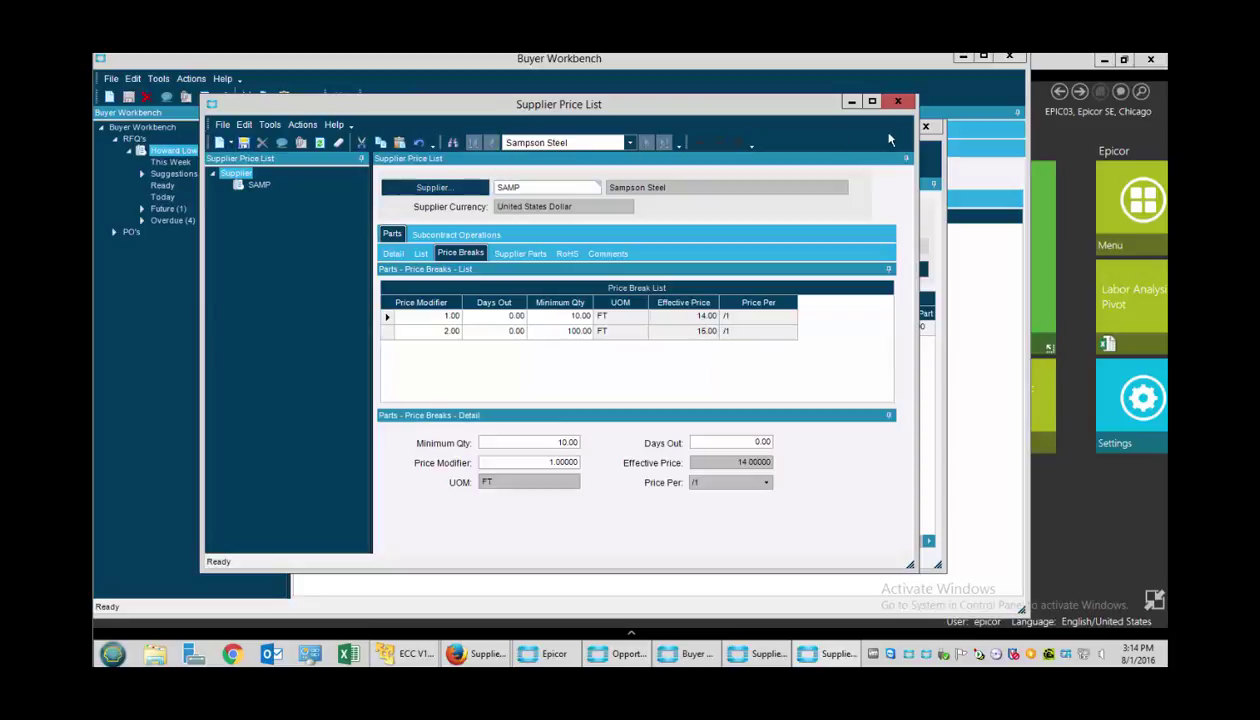
pyautogui.click(898, 102)
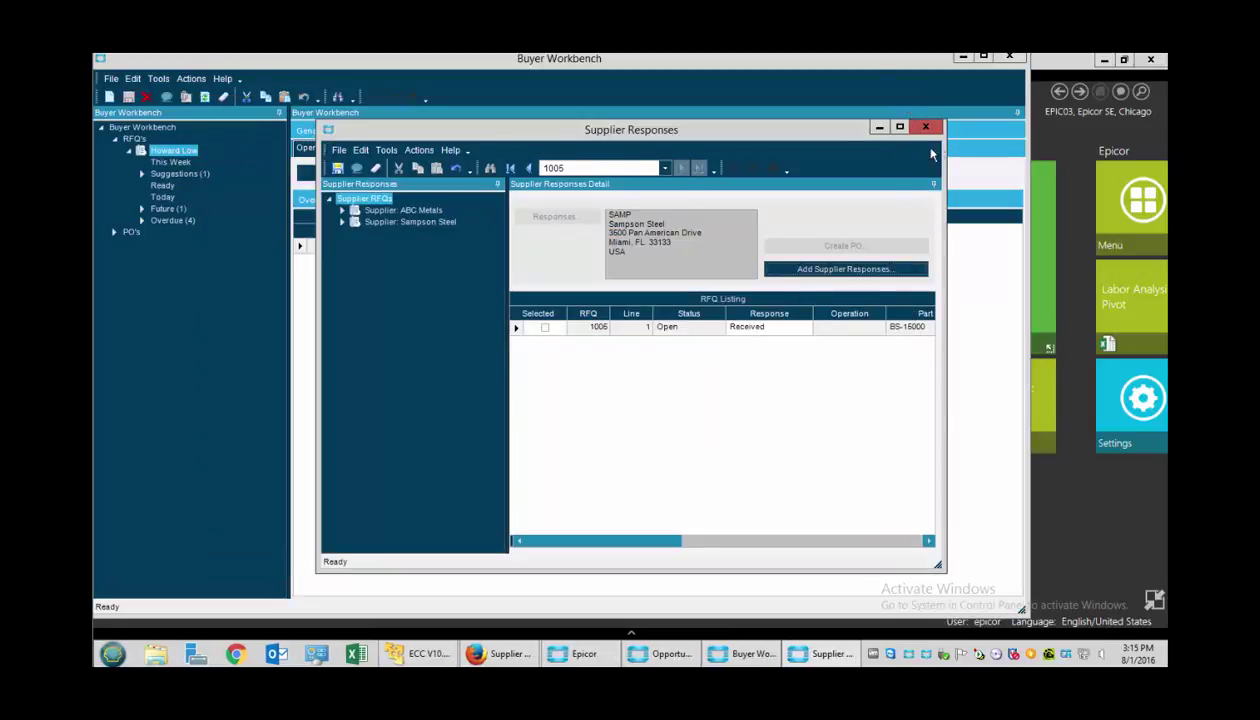
# Accept Sampson Steel's 13.00 quote for RFQ 1005 in the Decision Wizard from Ready RFQs.
pyautogui.click(926, 128)
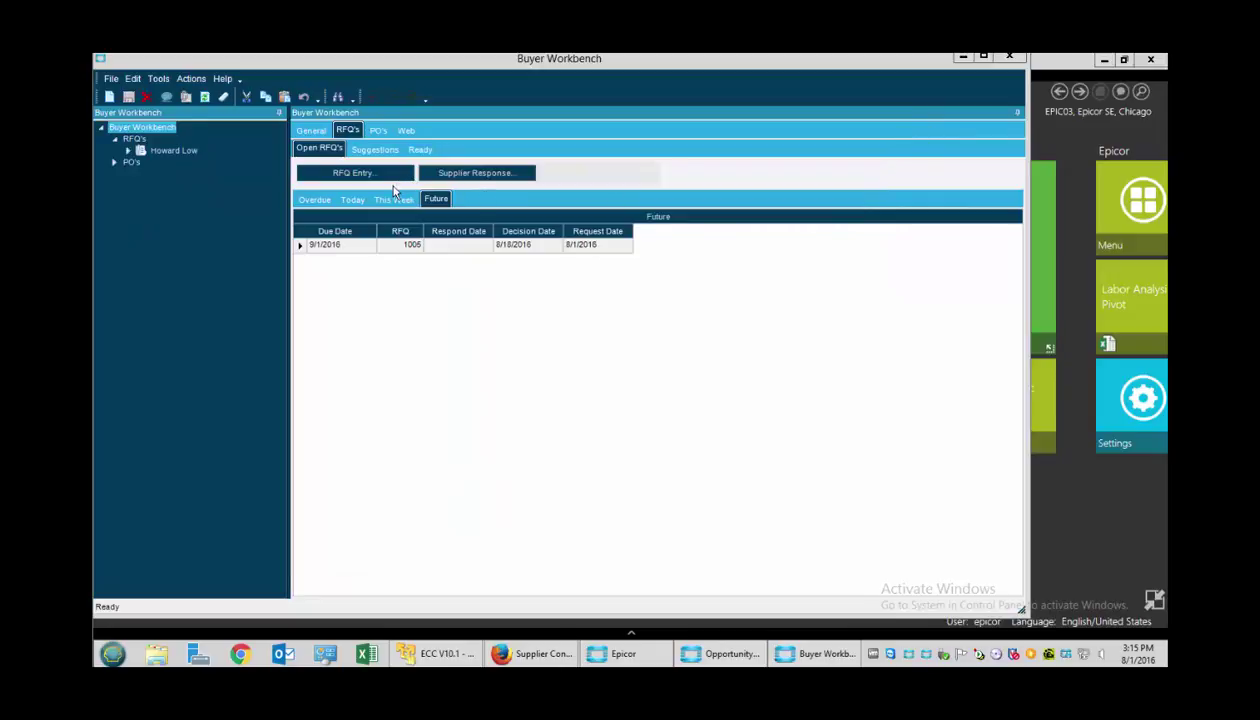
pyautogui.click(418, 149)
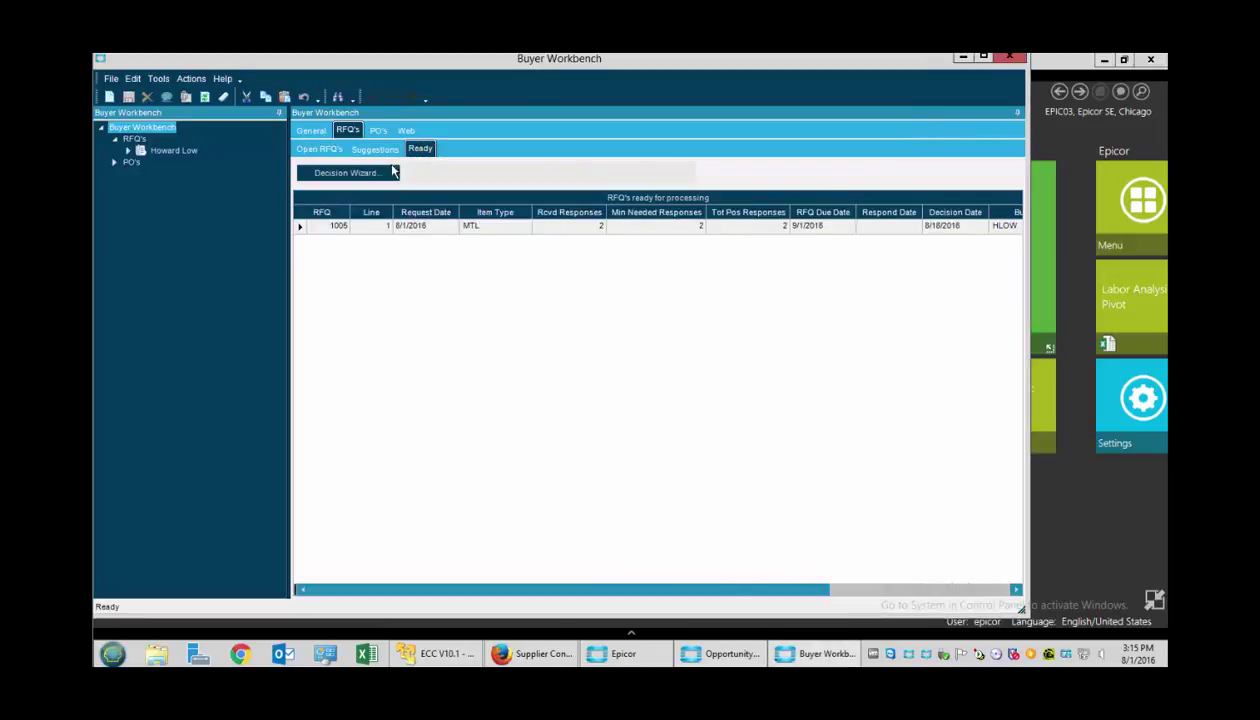
pyautogui.click(373, 175)
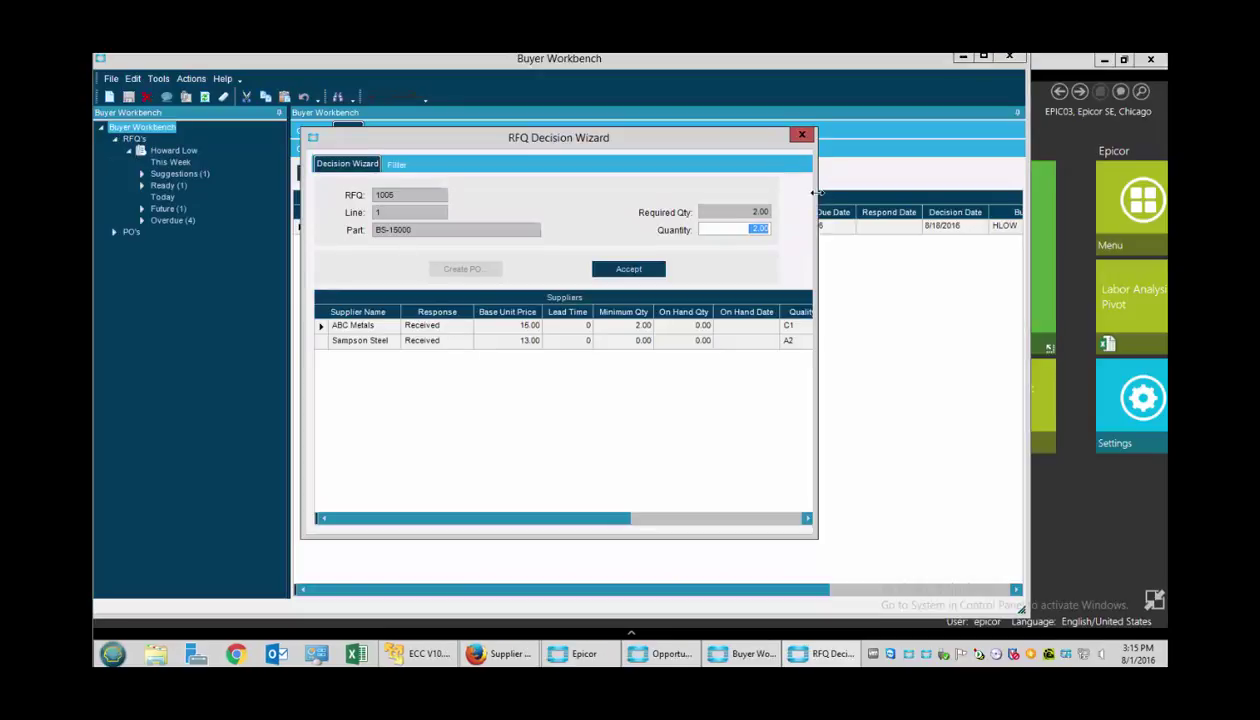
pyautogui.moveTo(817, 192); pyautogui.dragTo(1013, 193)
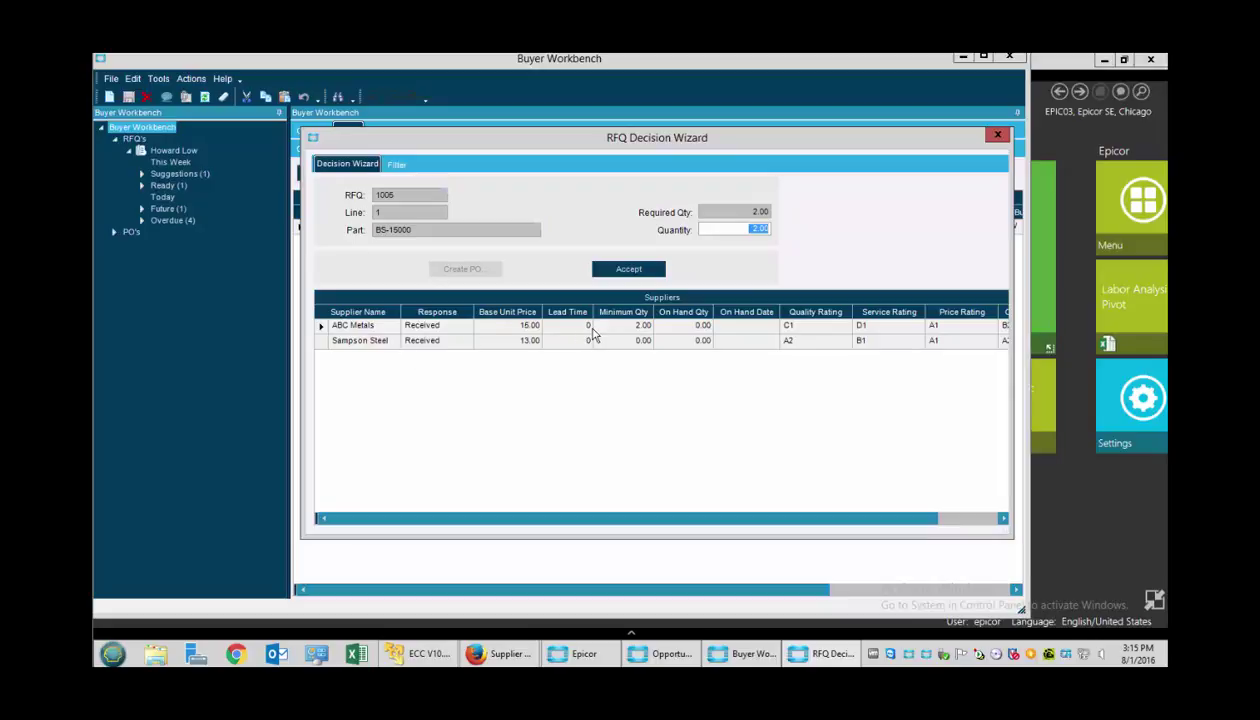
pyautogui.click(319, 341)
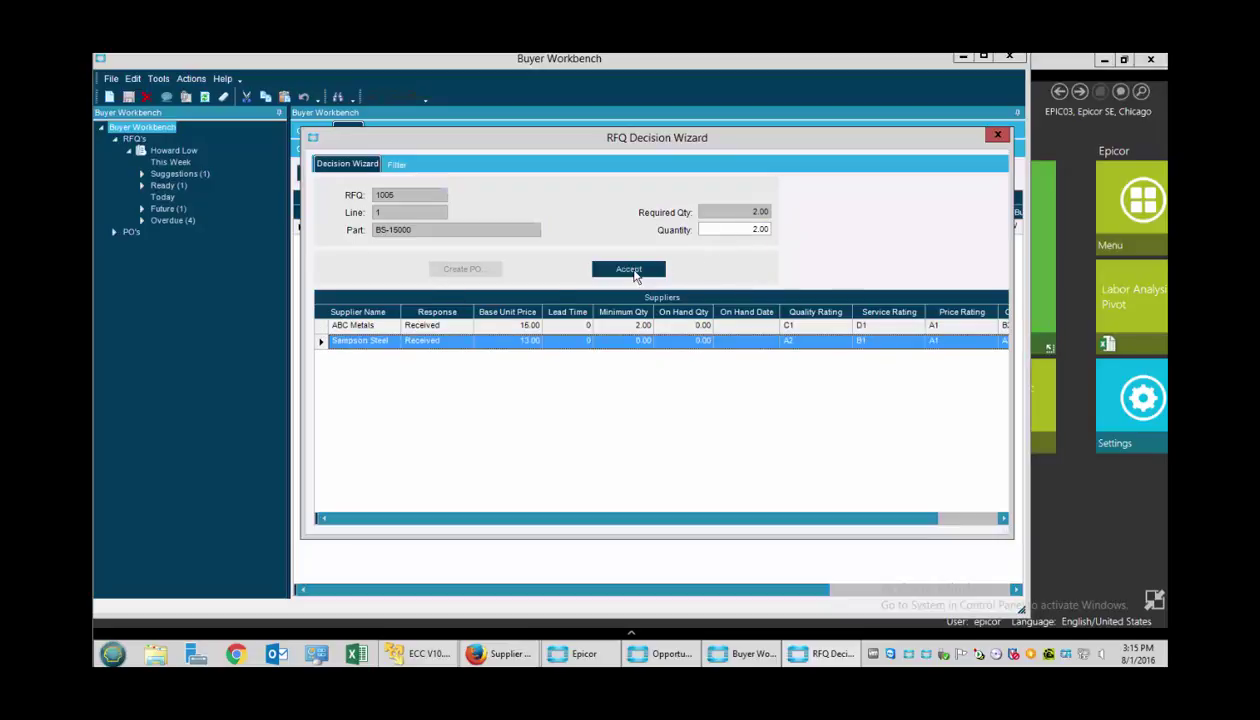
pyautogui.click(630, 271)
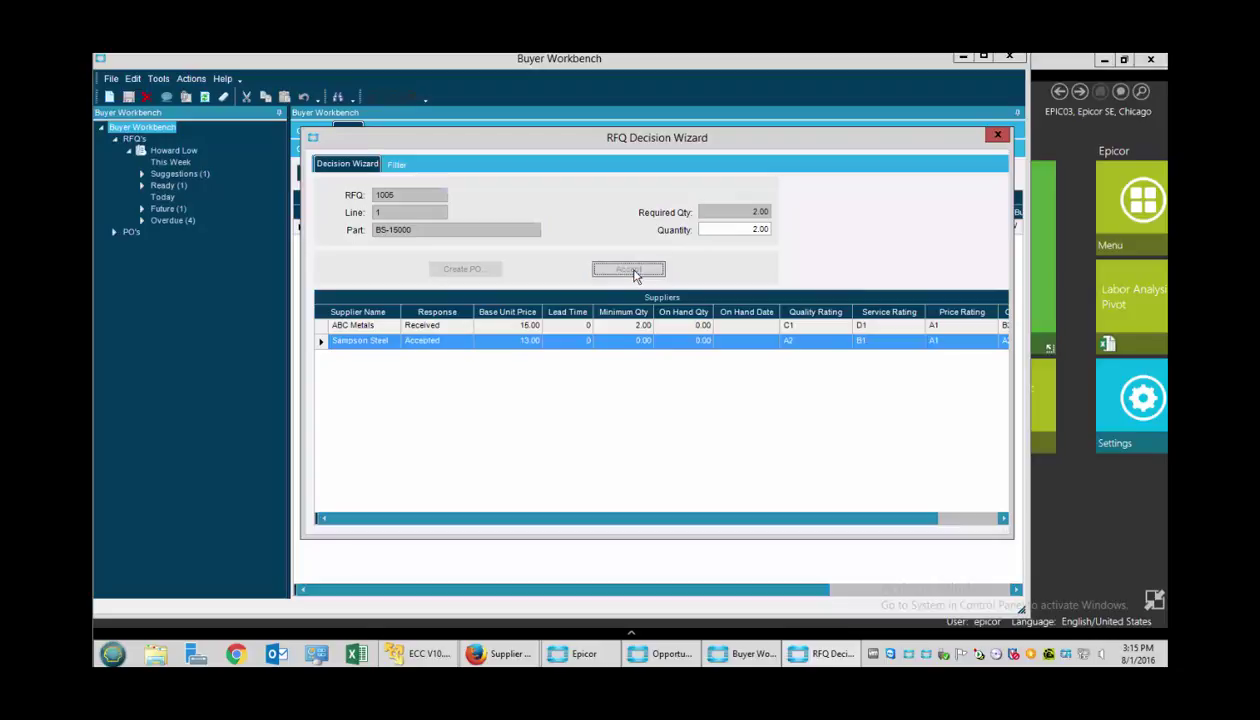
pyautogui.click(997, 134)
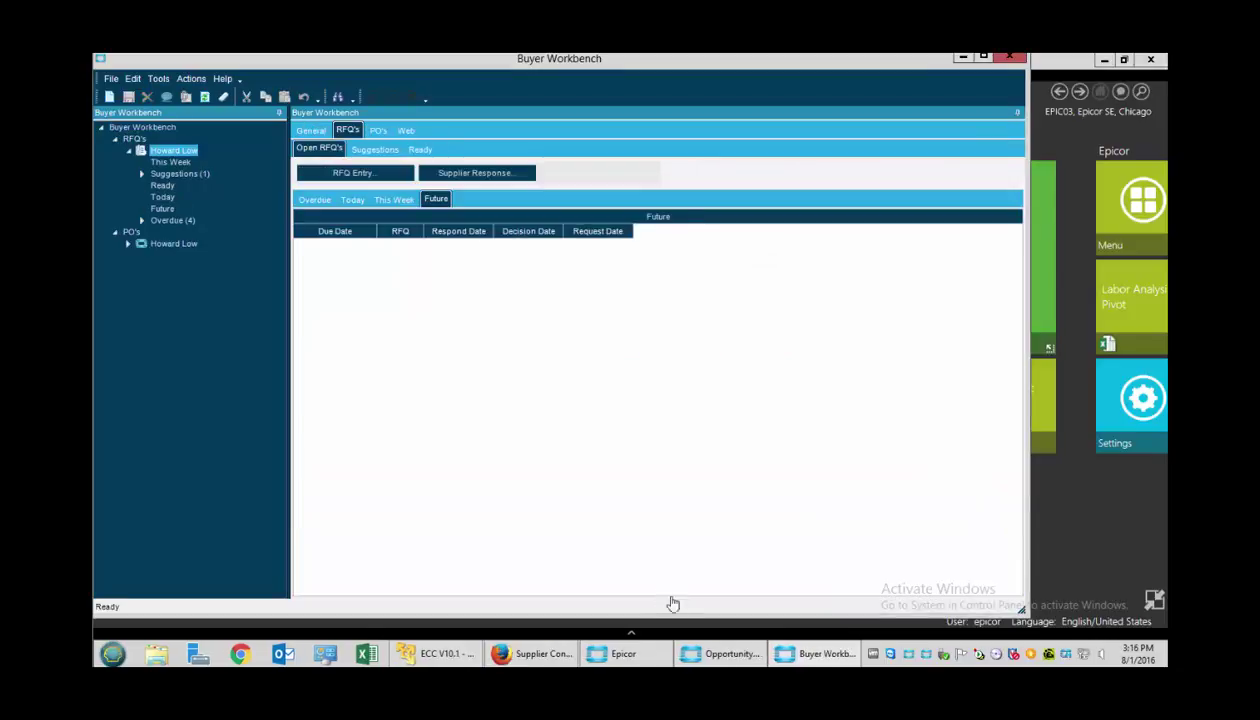
pyautogui.moveTo(722, 654)
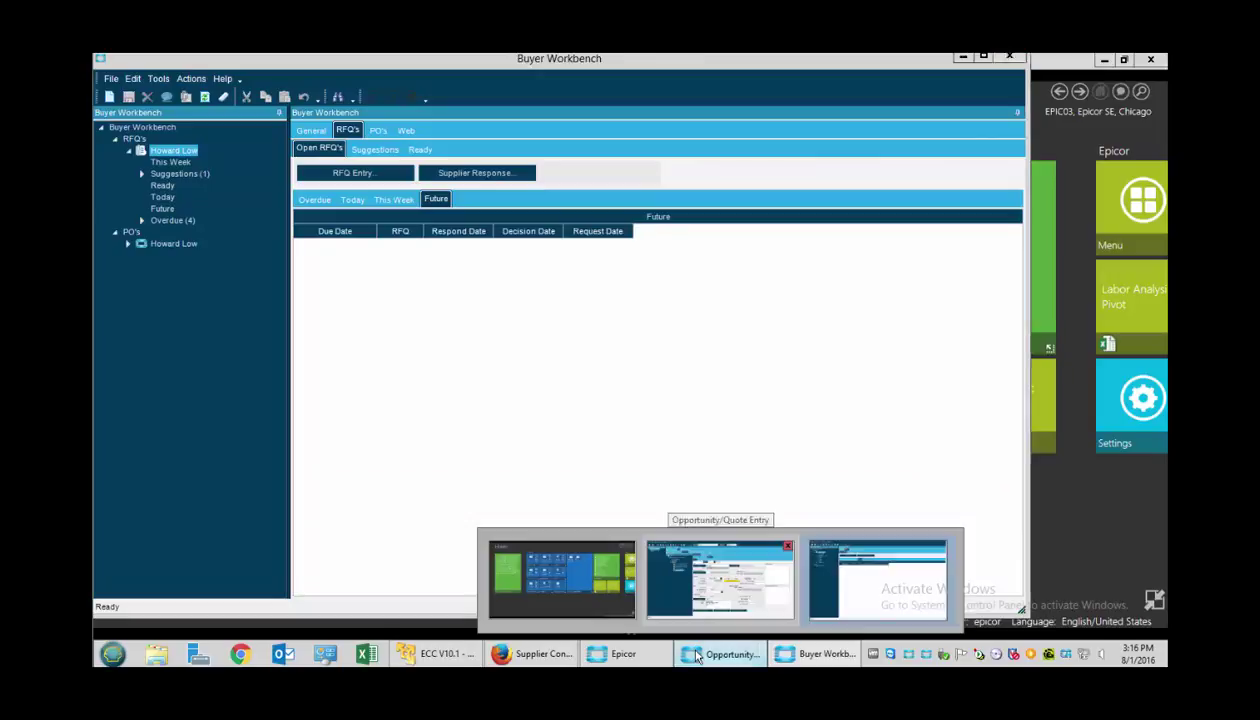
# Review quote 1230's BS-15000 line at Sampson Steel's 13.00 cost, then close Quote Entry.
pyautogui.click(720, 575)
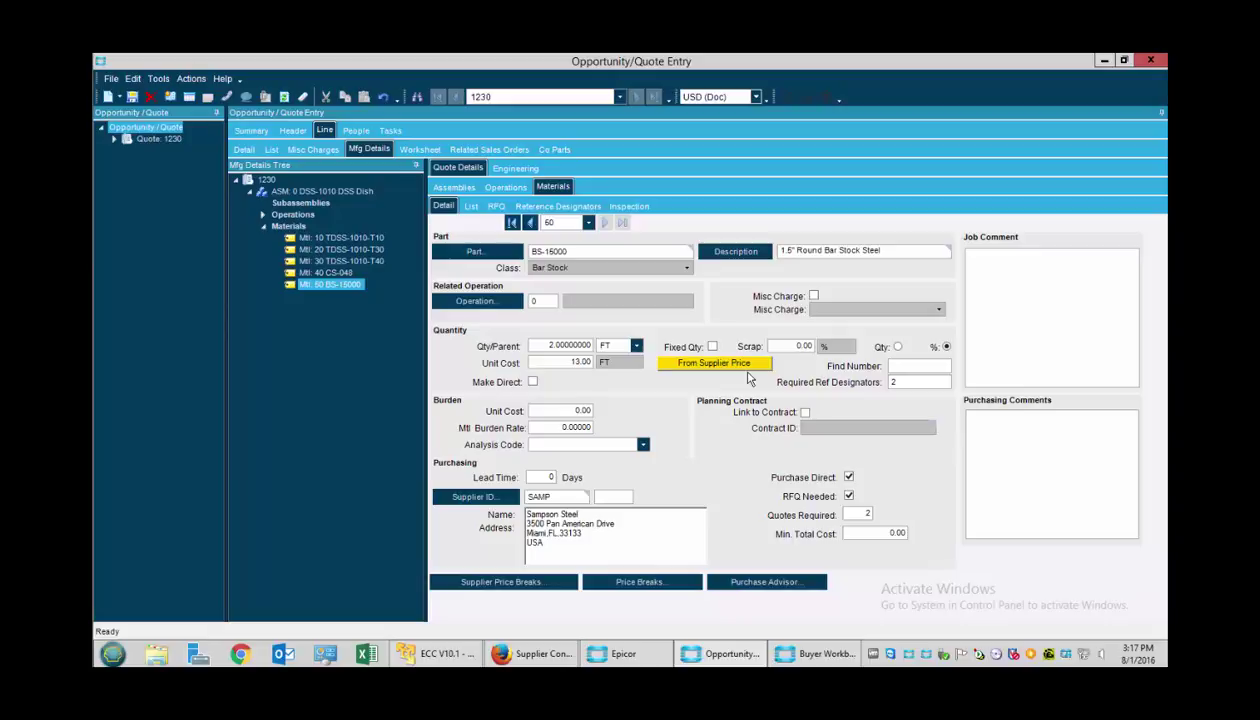
pyautogui.click(1149, 60)
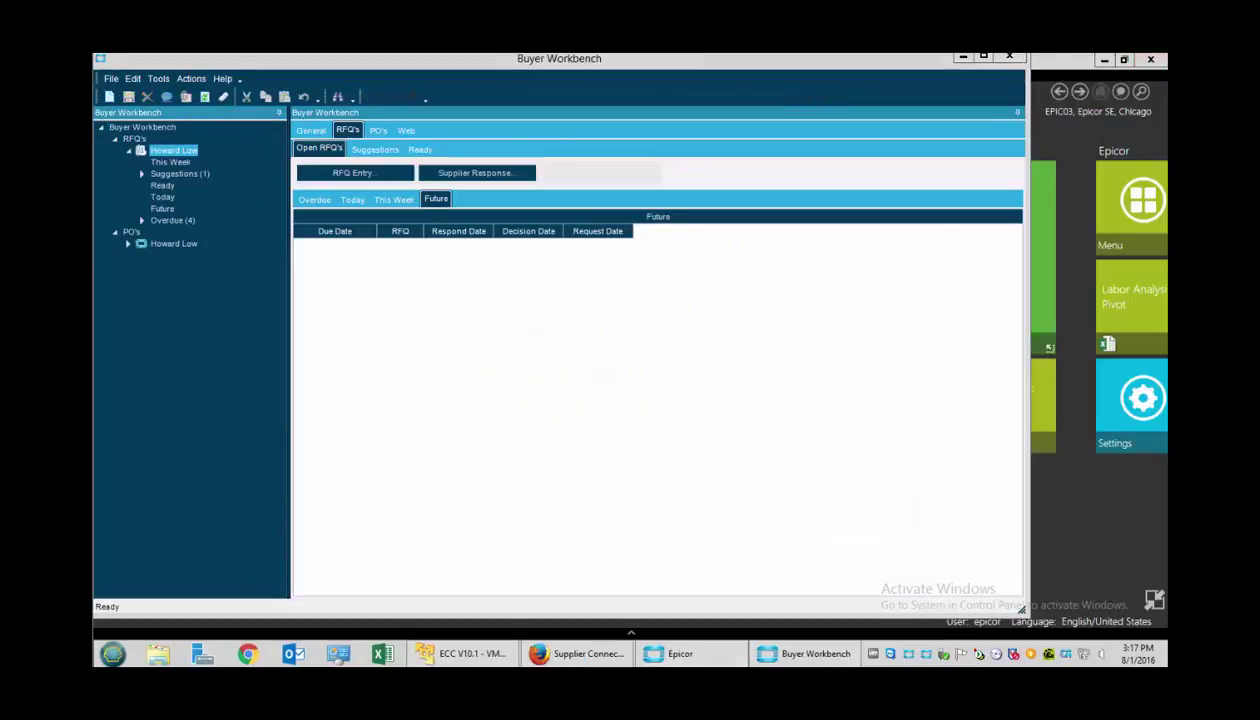
# Switch to the Supplier Connect portal and list ABC Metals' three overdue RFQs.
pyautogui.click(573, 655)
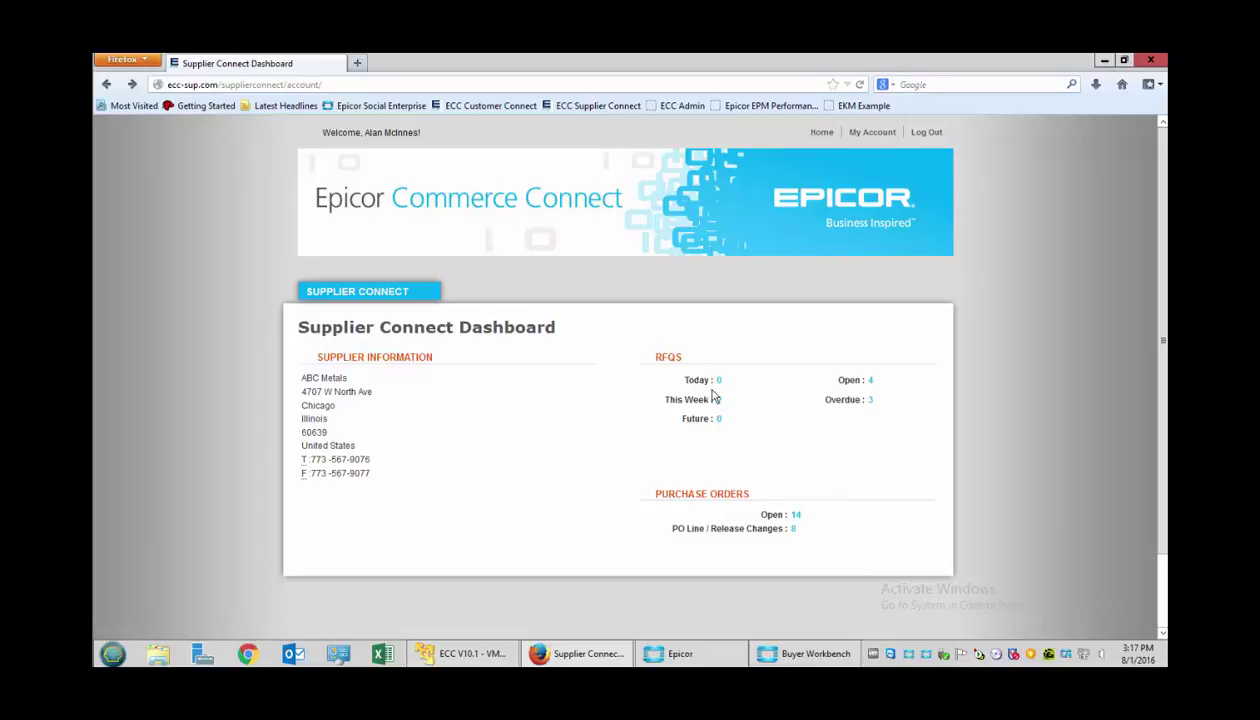
pyautogui.click(869, 400)
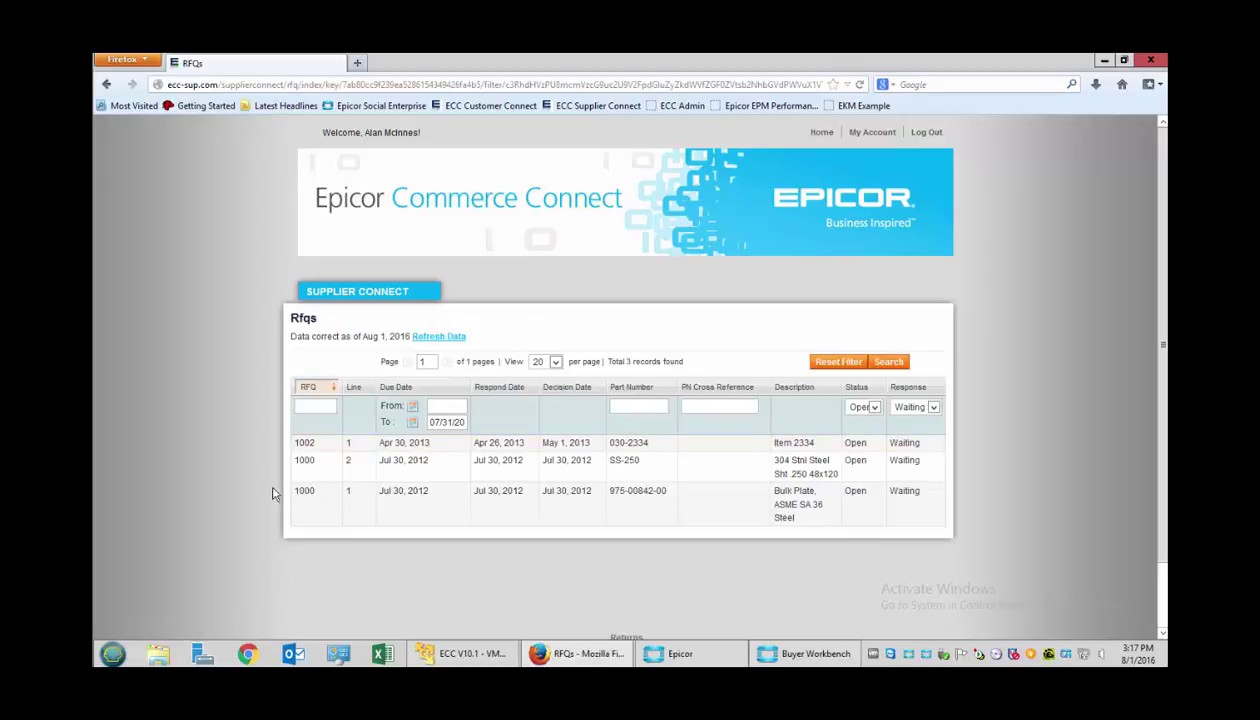
# Open RFQ 1002 and enter a base unit price of 11 with 12 lead days.
pyautogui.click(575, 449)
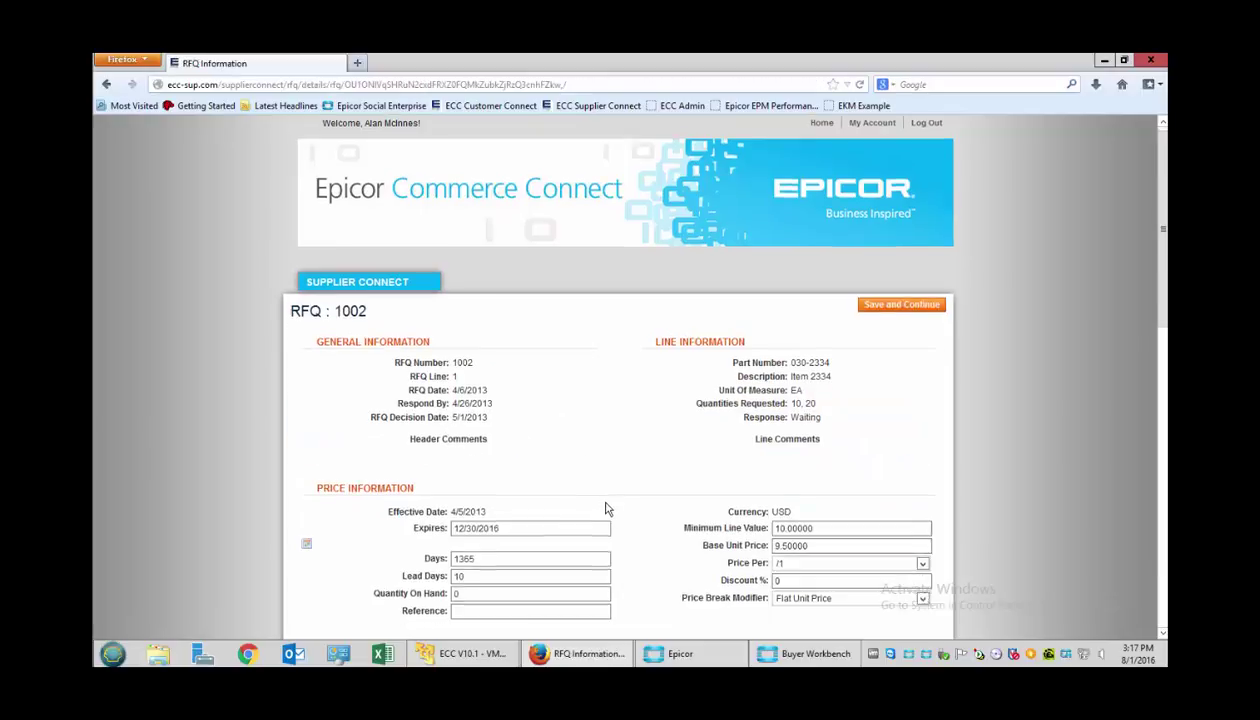
pyautogui.scroll(-3, 605, 509)
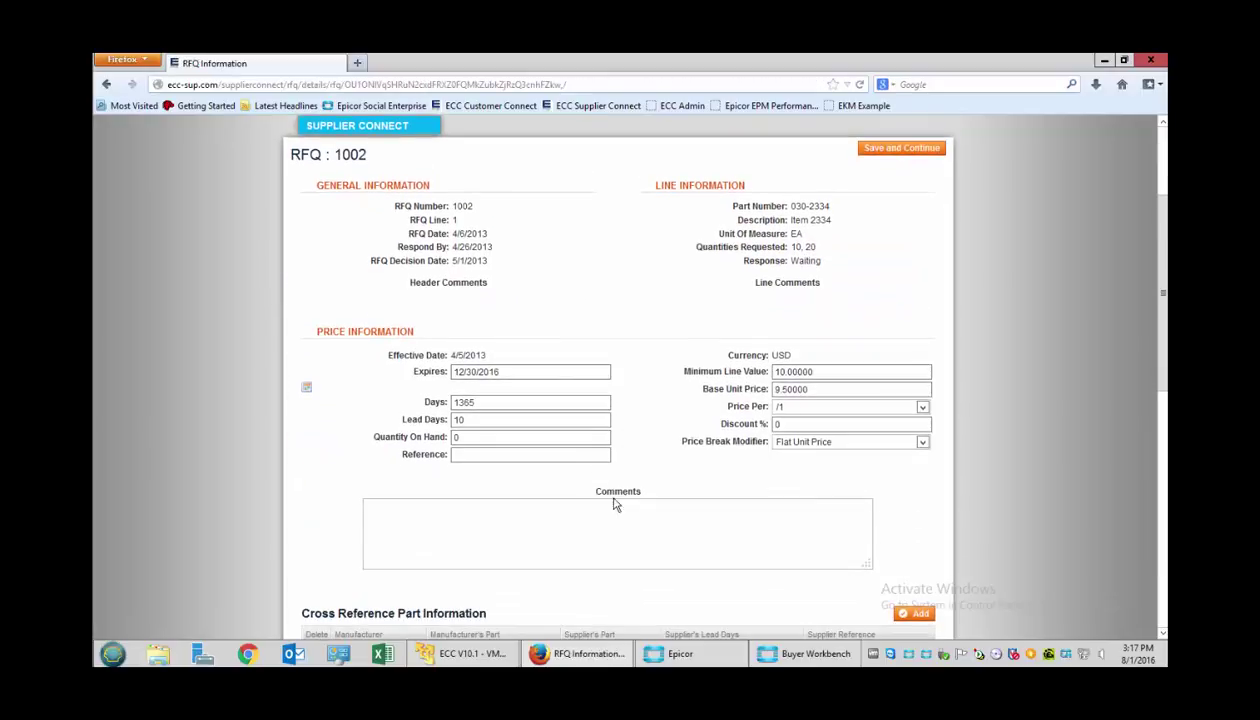
pyautogui.doubleClick(841, 389)
pyautogui.write('11')
pyautogui.doubleClick(474, 421)
pyautogui.write('12')
pyautogui.press('Tab')
# Submit the RFQ 1002 response, which fails on a missing price break.
pyautogui.scroll(-3, 640, 529)
pyautogui.scroll(-2, 725, 490)
pyautogui.scroll(-1, 666, 476)
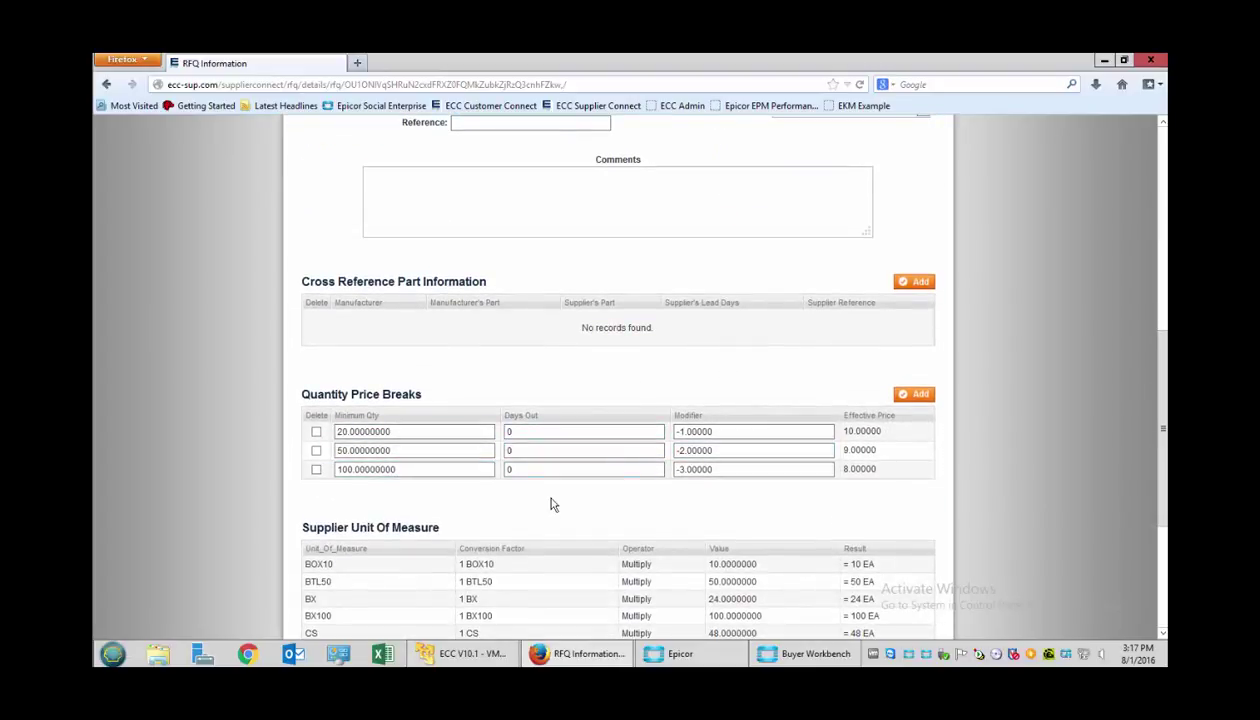
pyautogui.scroll(-2, 534, 515)
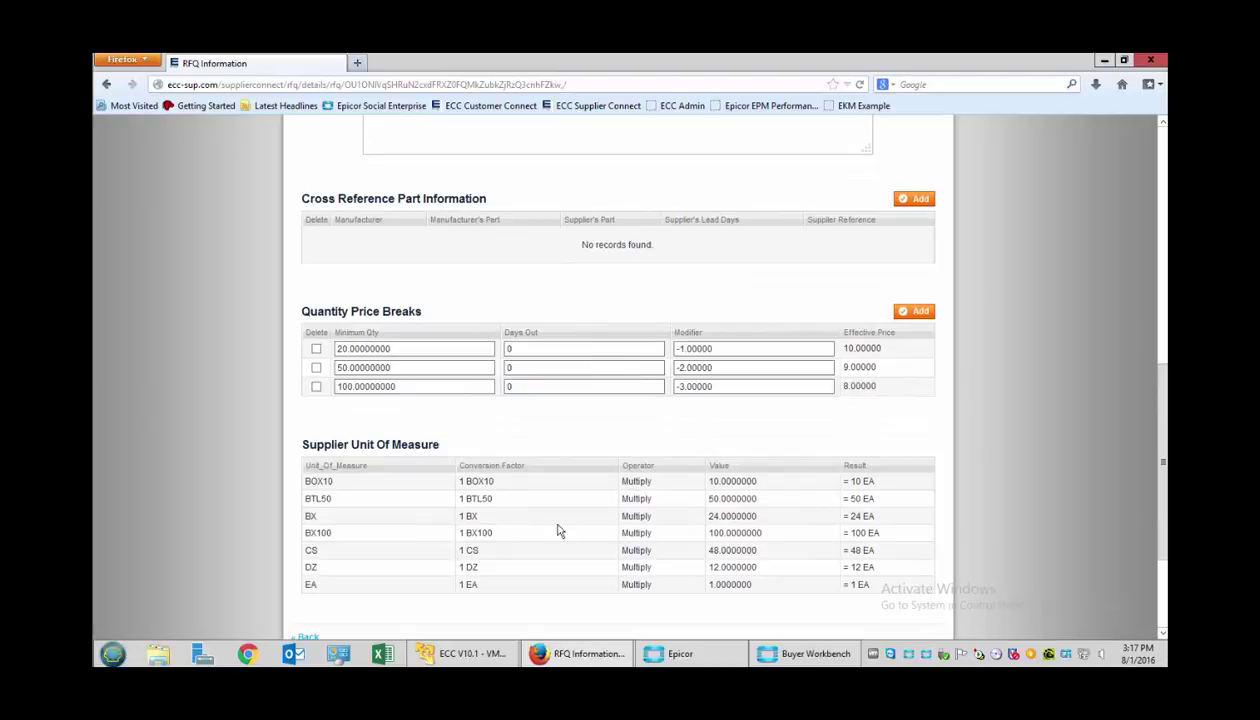
pyautogui.scroll(6, 563, 526)
pyautogui.scroll(5, 566, 524)
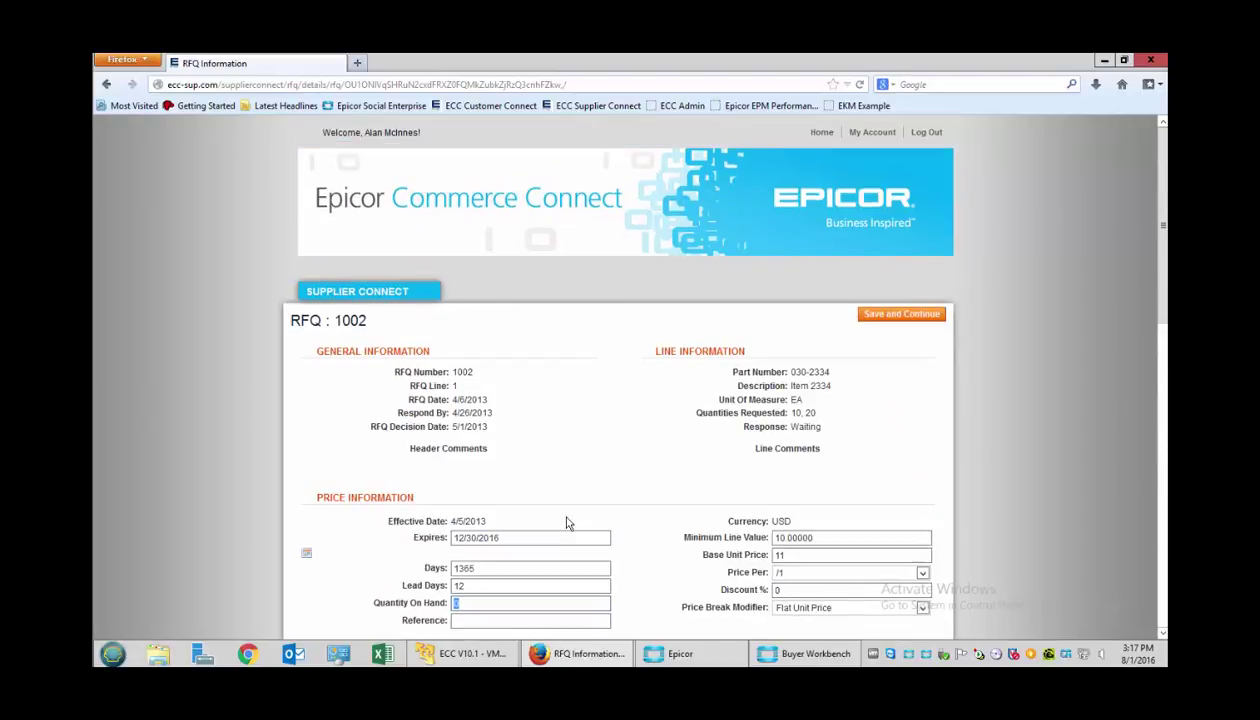
pyautogui.click(911, 318)
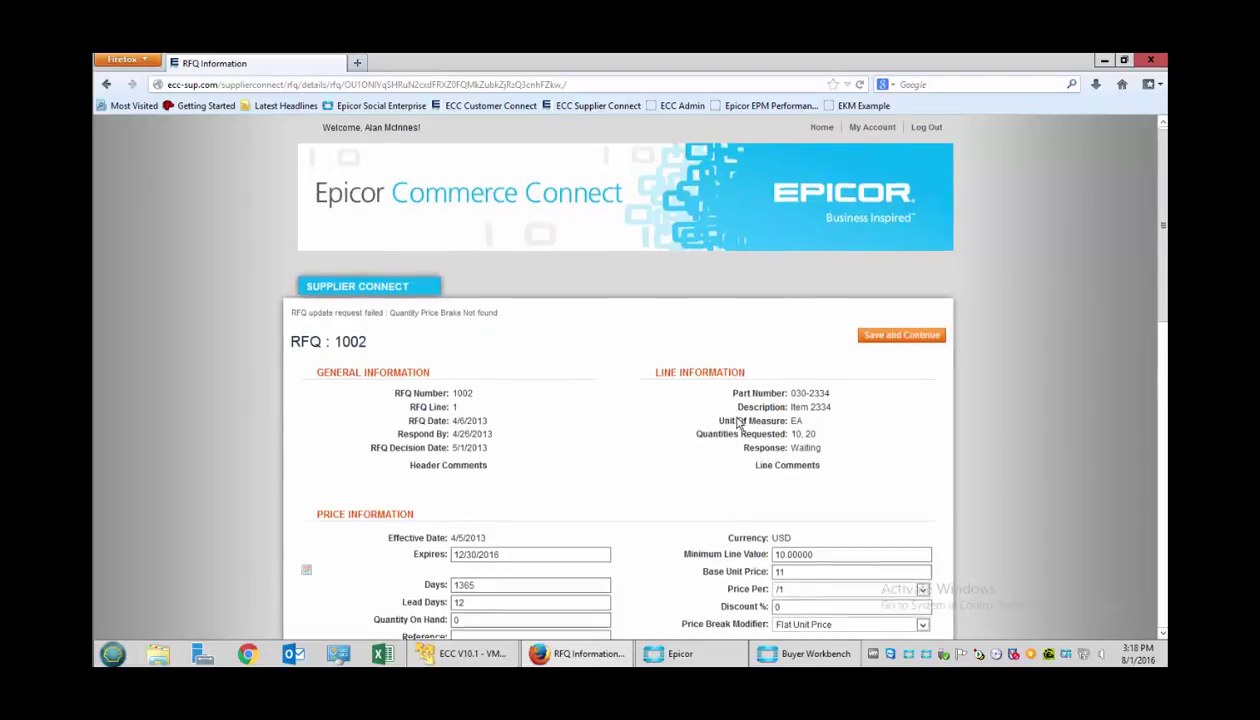
pyautogui.scroll(-5, 728, 415)
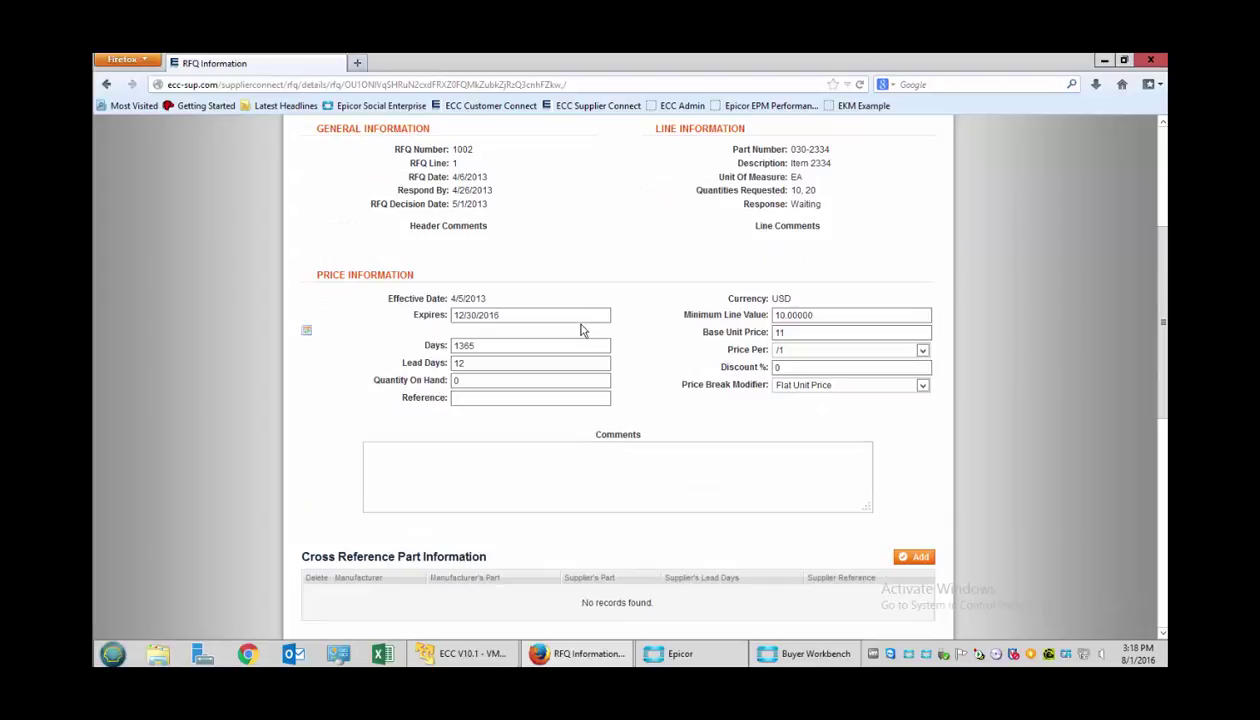